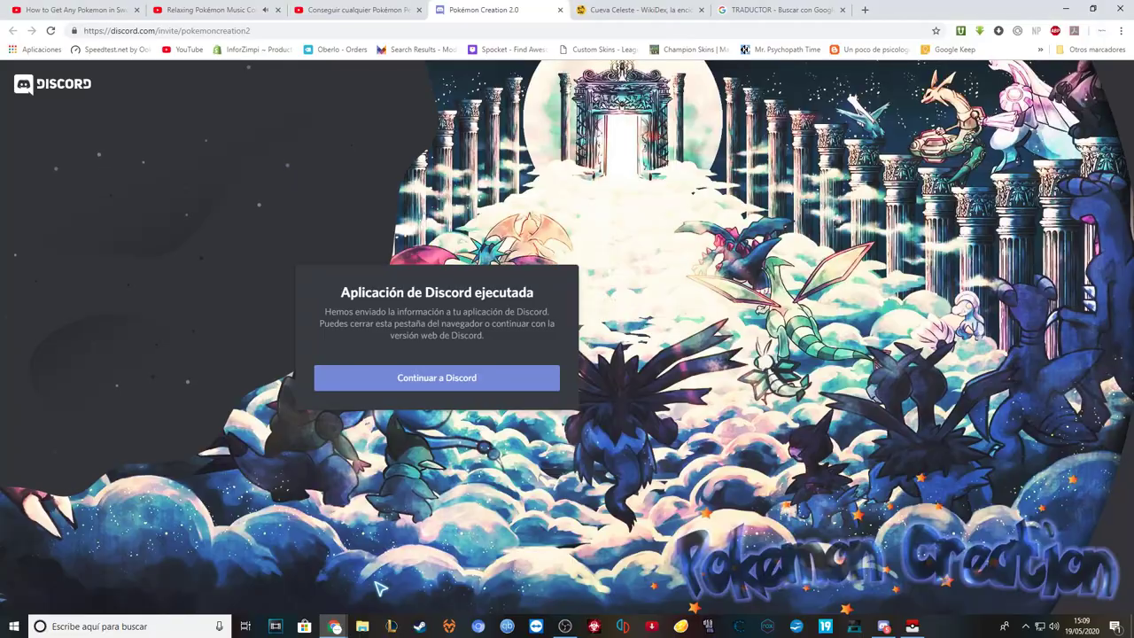
Step: Open the pokemonshowdown.com link from the YouTube video description in a new tab and switch to it
click(350, 9)
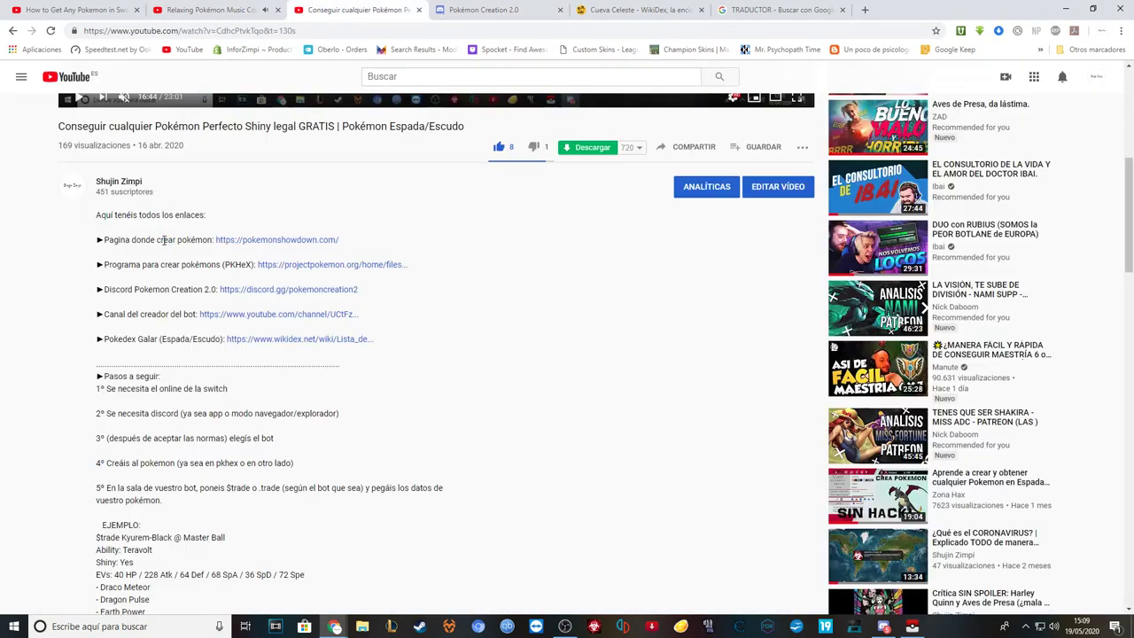
right_click(223, 240)
click(284, 247)
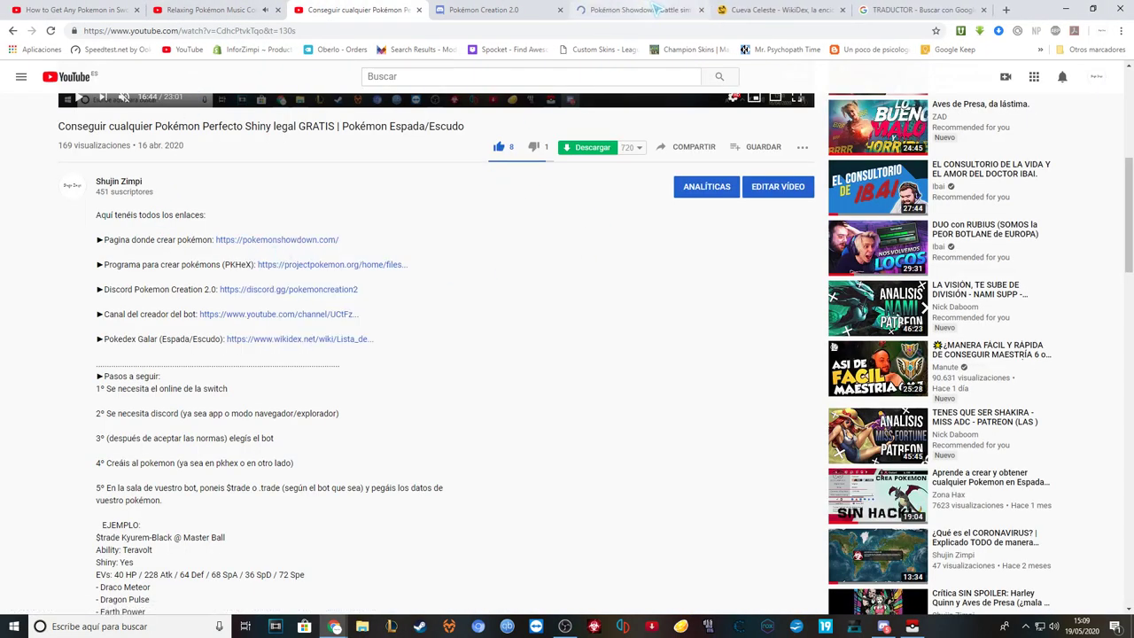
click(634, 9)
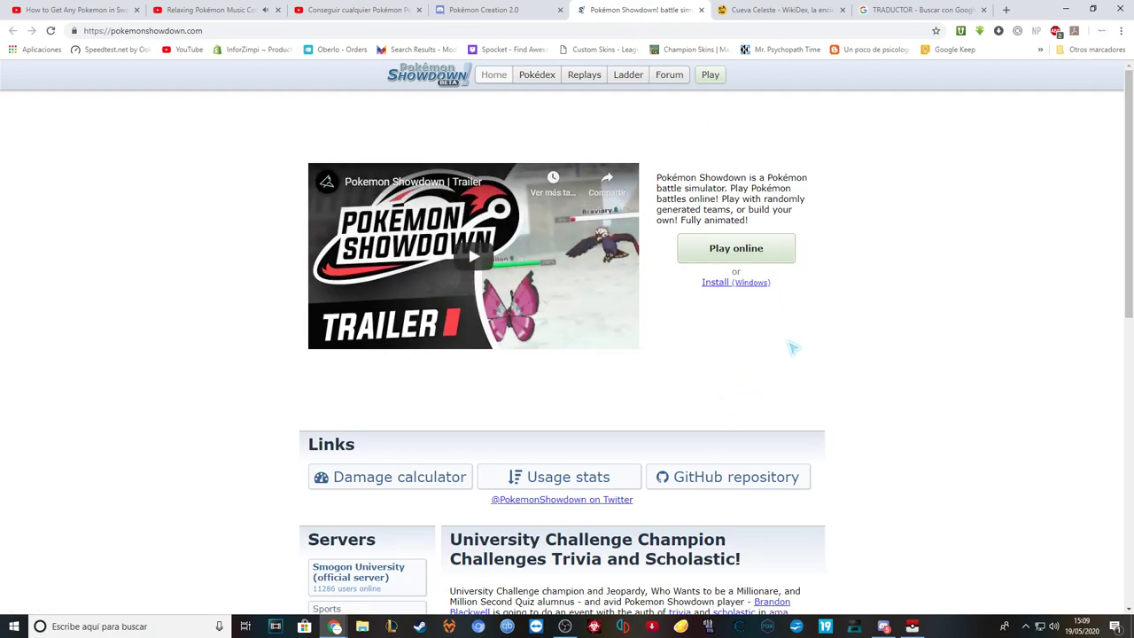
Step: Launch Pokémon Showdown's online play and open the Teambuilder
scroll(792, 346, down, 1)
scroll(815, 332, up, 1)
click(760, 246)
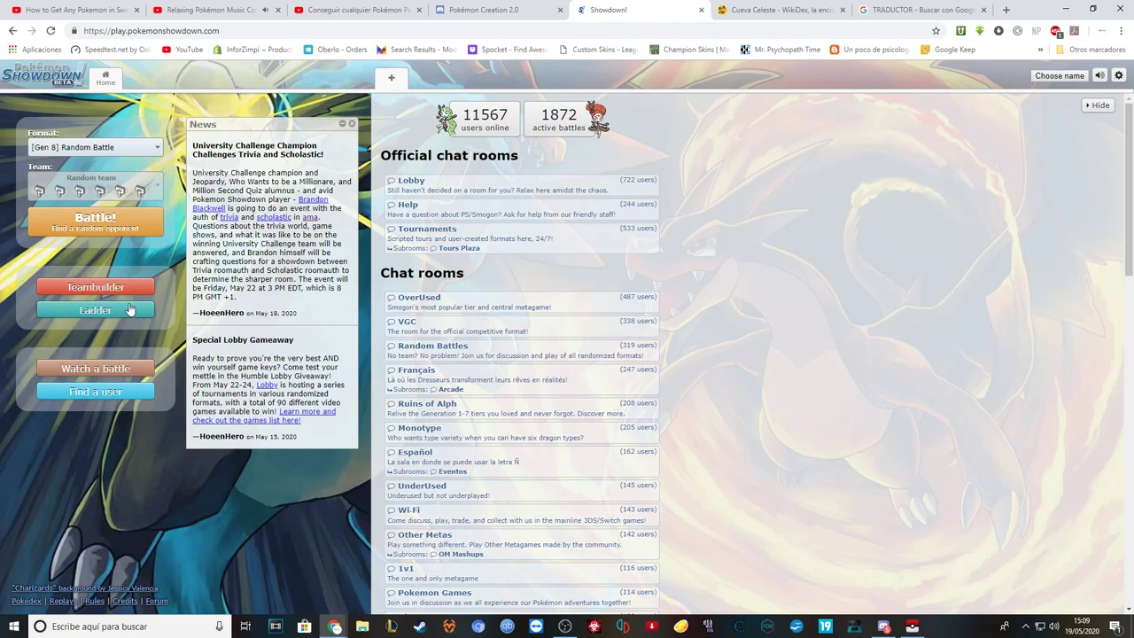
click(98, 286)
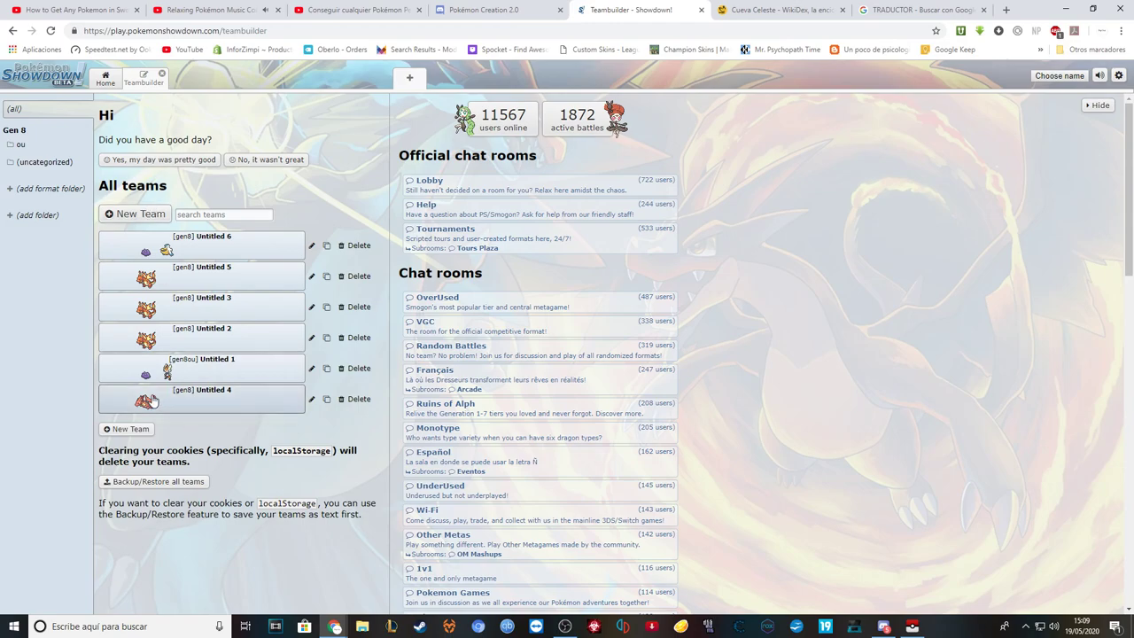
Step: Create a new team and add Cinderace to it
click(122, 431)
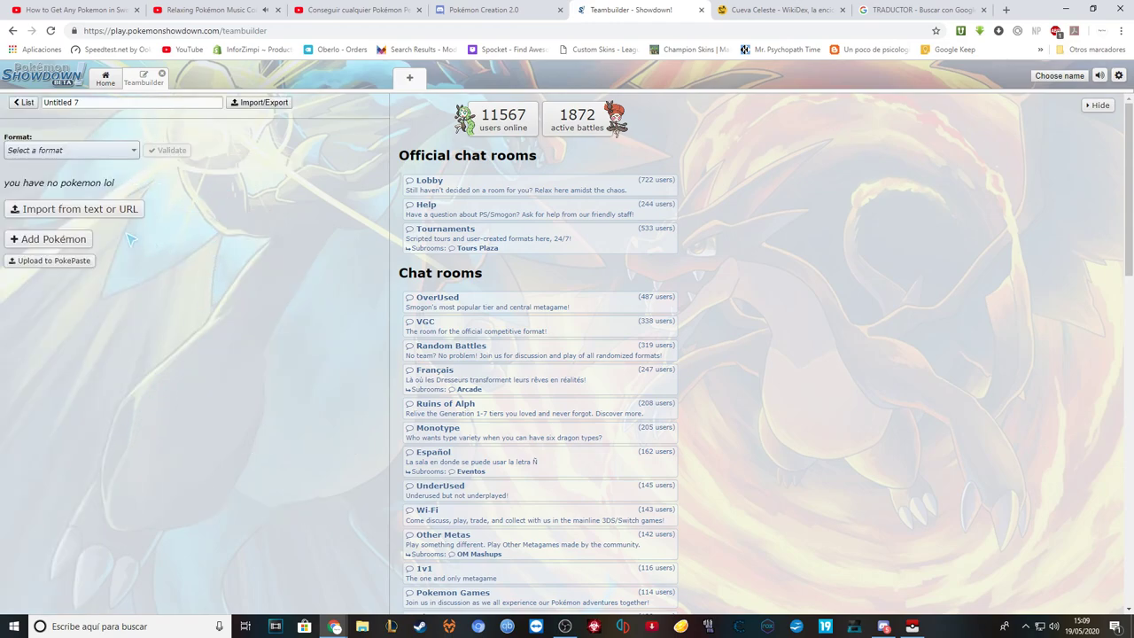
click(54, 239)
click(177, 301)
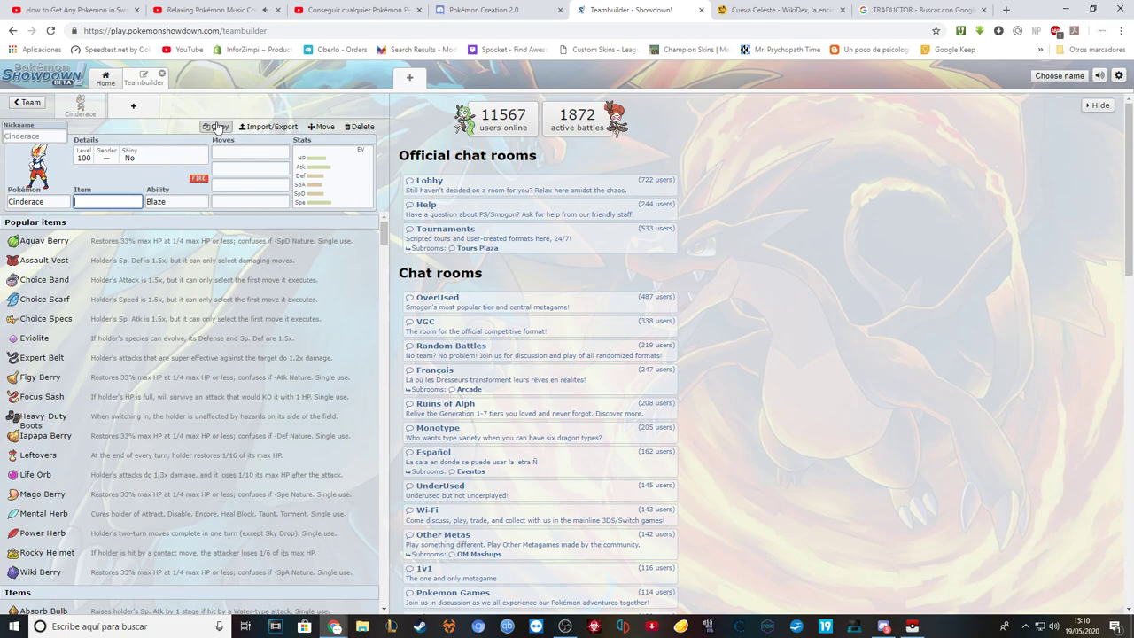
Step: Check Cinderace's export text and return to its set editor
click(268, 128)
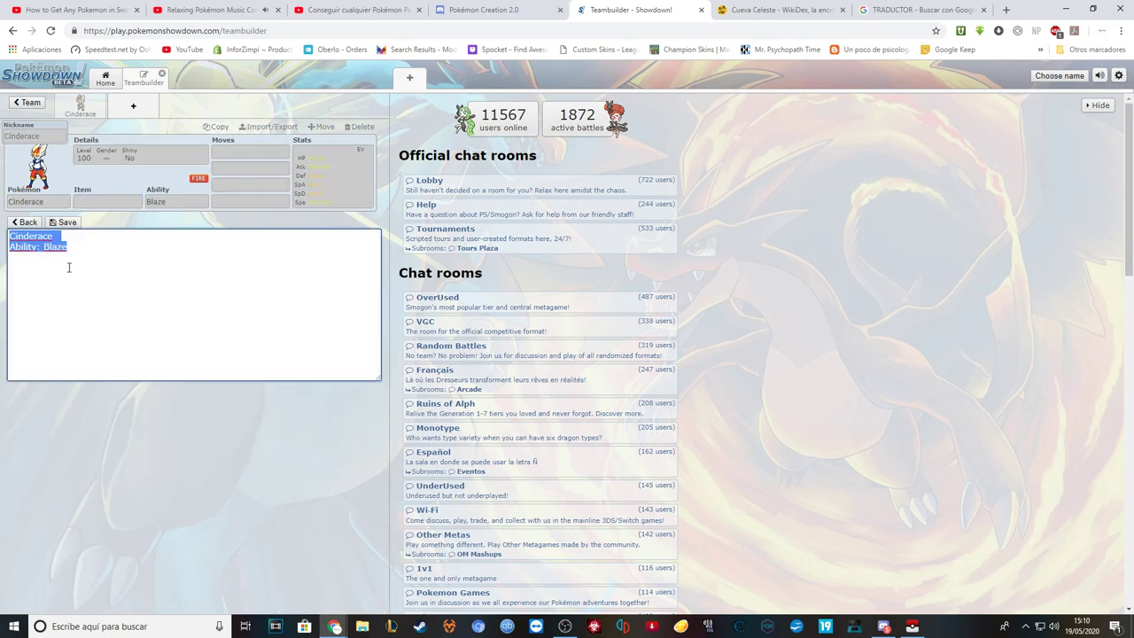
click(39, 255)
click(25, 223)
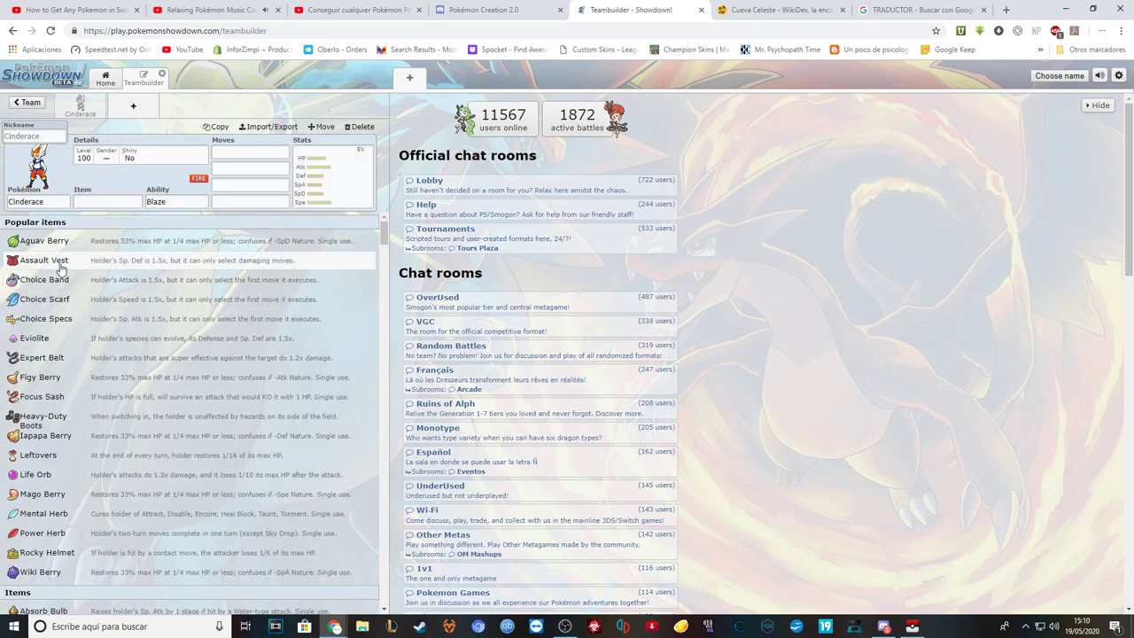
Step: Give Cinderace the Choice Scarf item and the hidden ability Libero
click(135, 309)
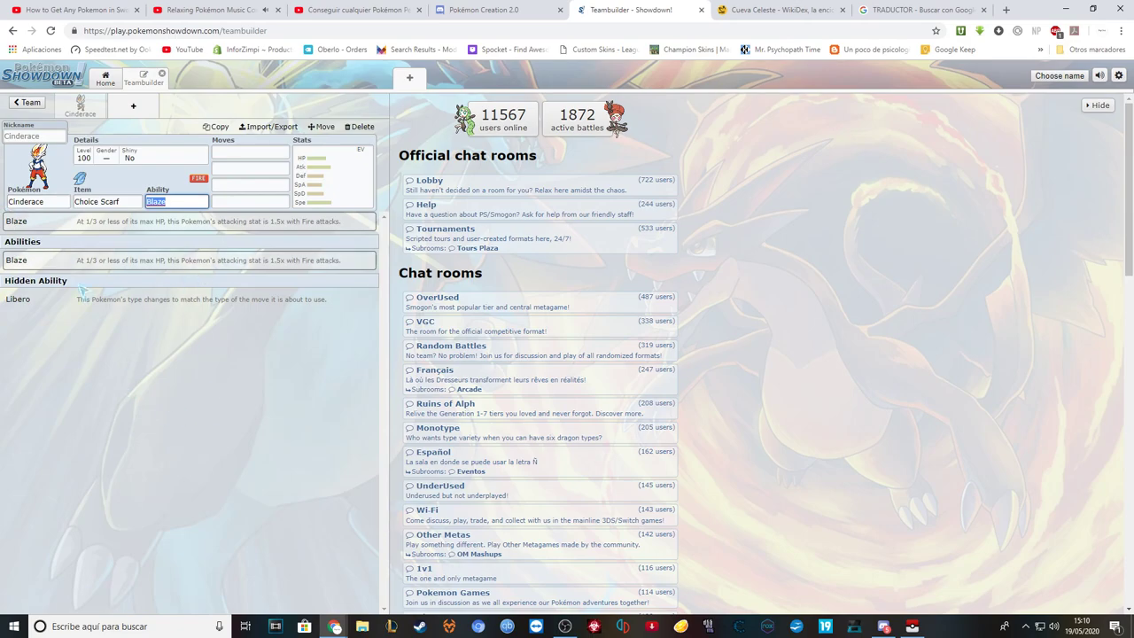
click(131, 303)
click(130, 303)
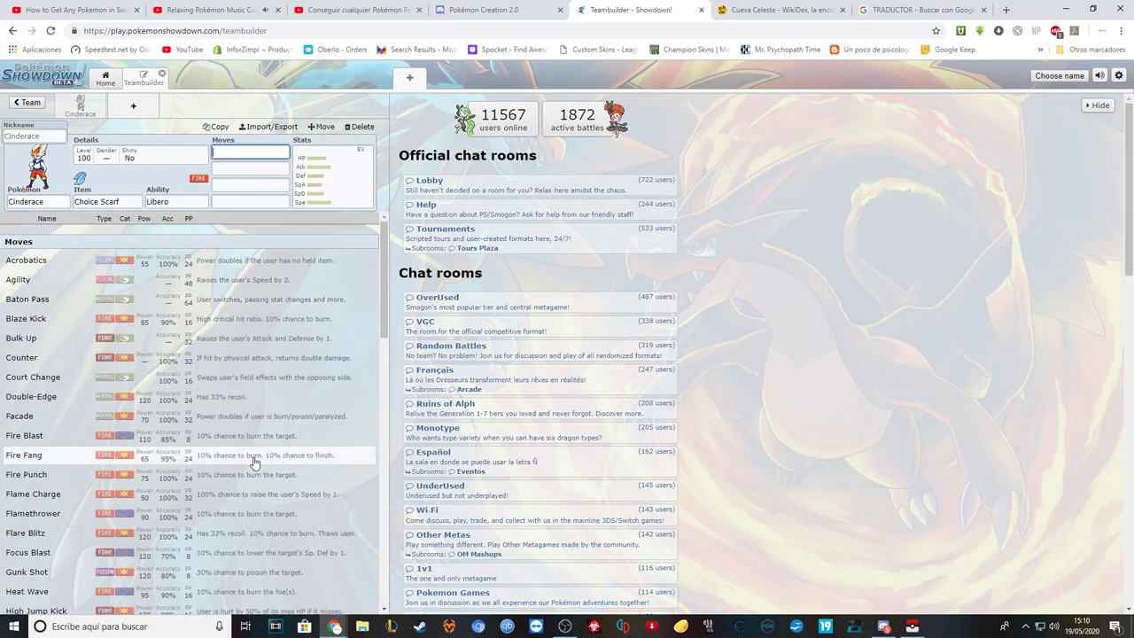
Step: Fill Cinderace's four moves with Double-Edge, Baton Pass, Flare Blitz and Court Change
click(204, 397)
click(209, 298)
click(266, 534)
click(220, 382)
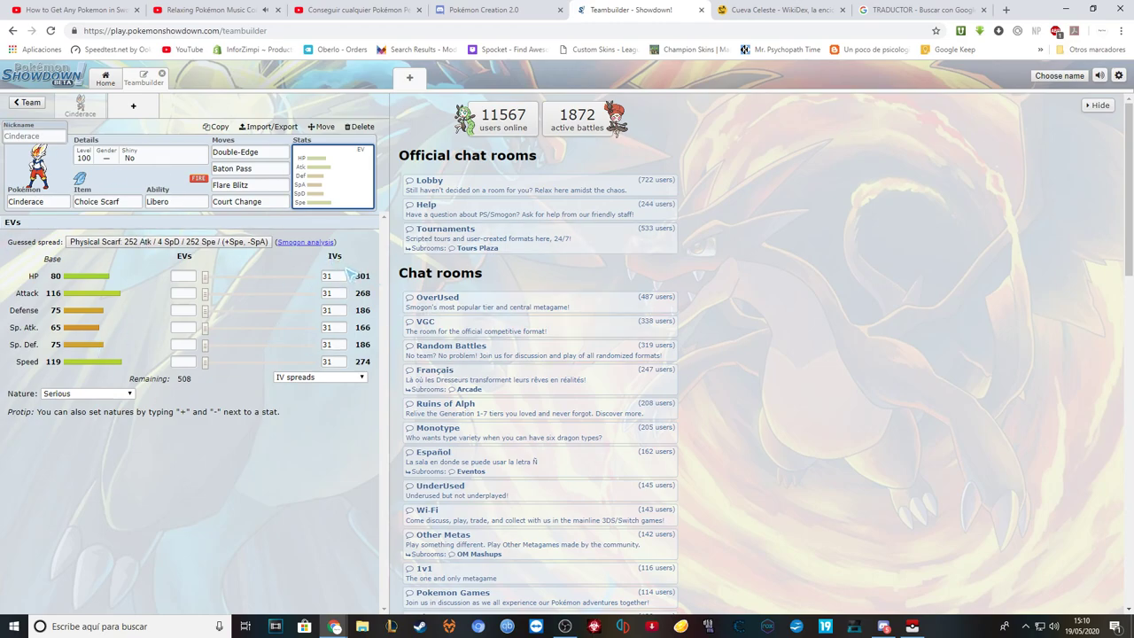
Step: Apply the guessed Physical Scarf spread of 252 Atk / 4 SpD / 252 Spe (+Spe, -SpA) and show Cinderace's export text
click(113, 242)
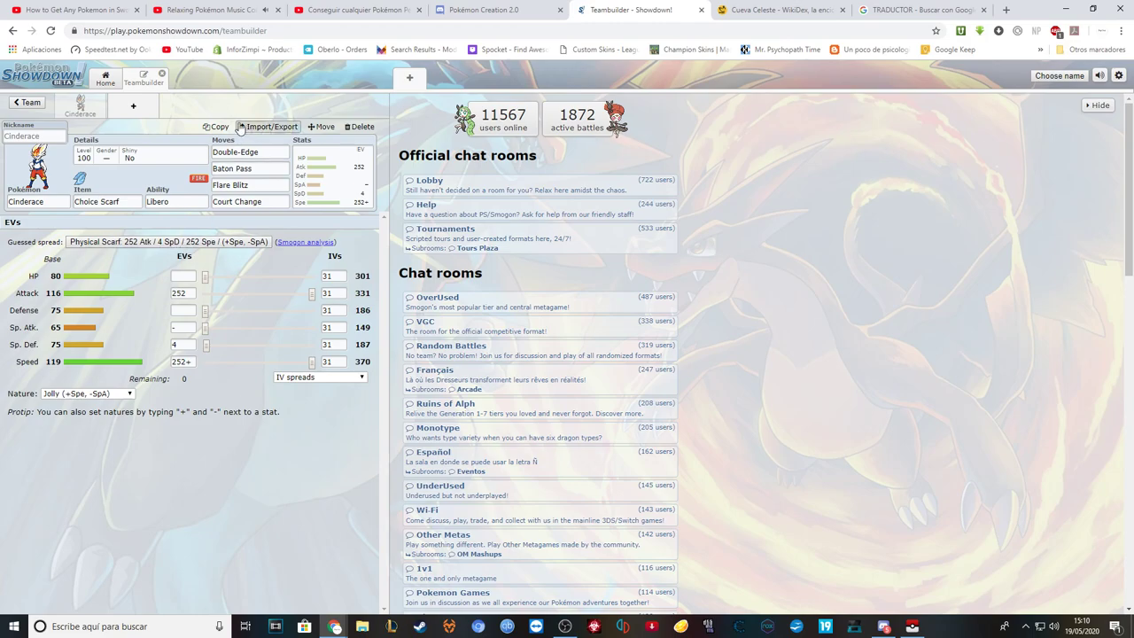
click(268, 127)
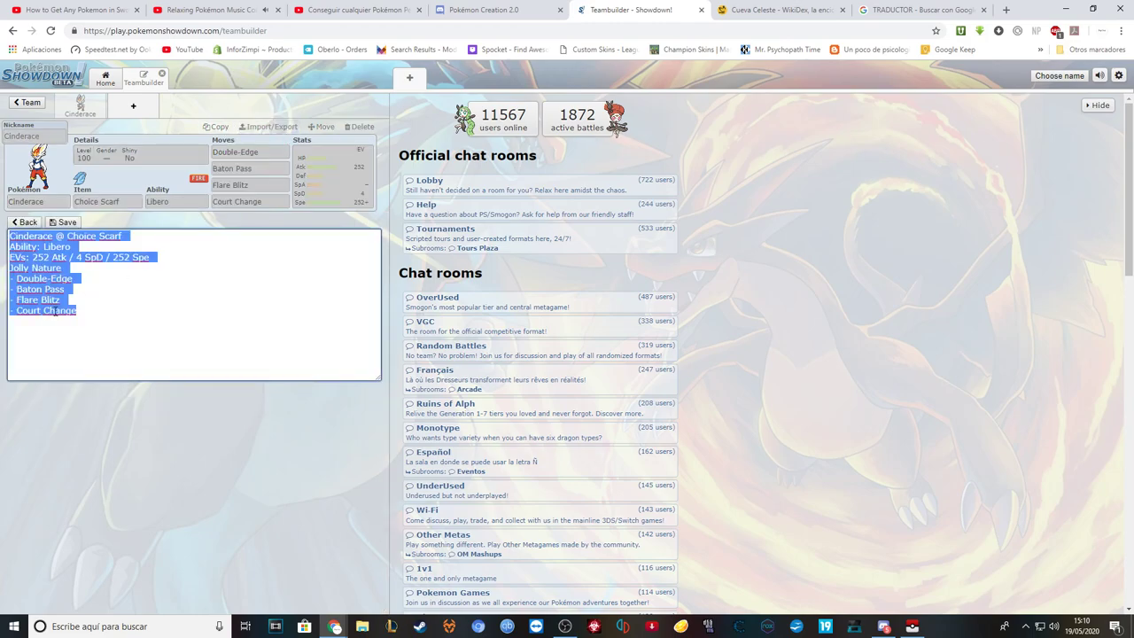
click(96, 319)
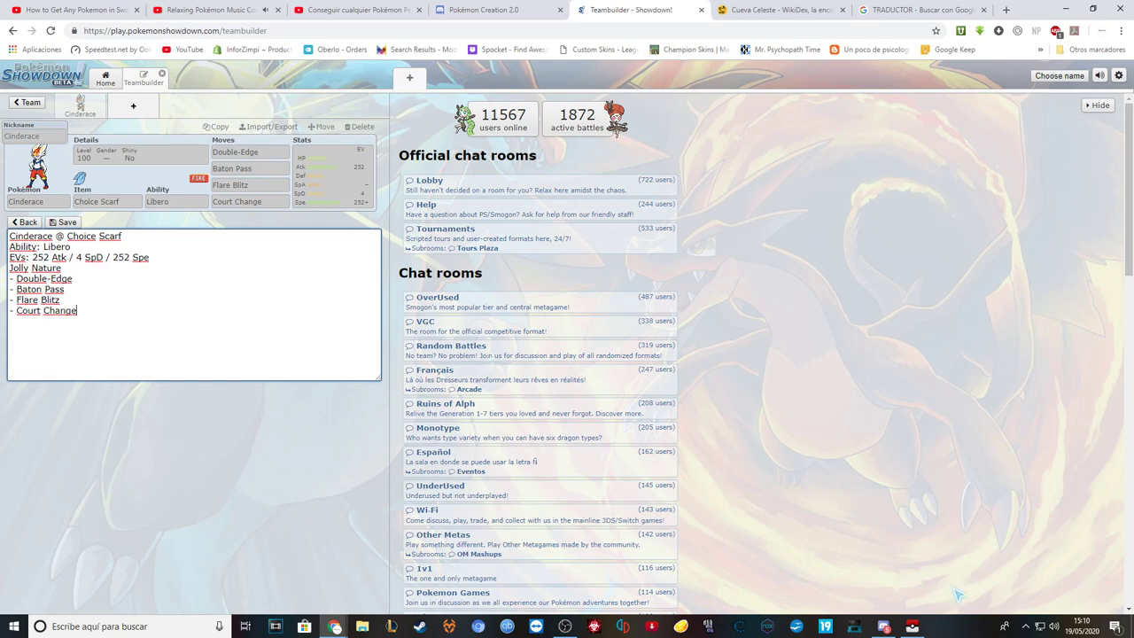
Step: Switch to PKHeX and look through the .pk8 files in the Discord folder without saving
click(913, 626)
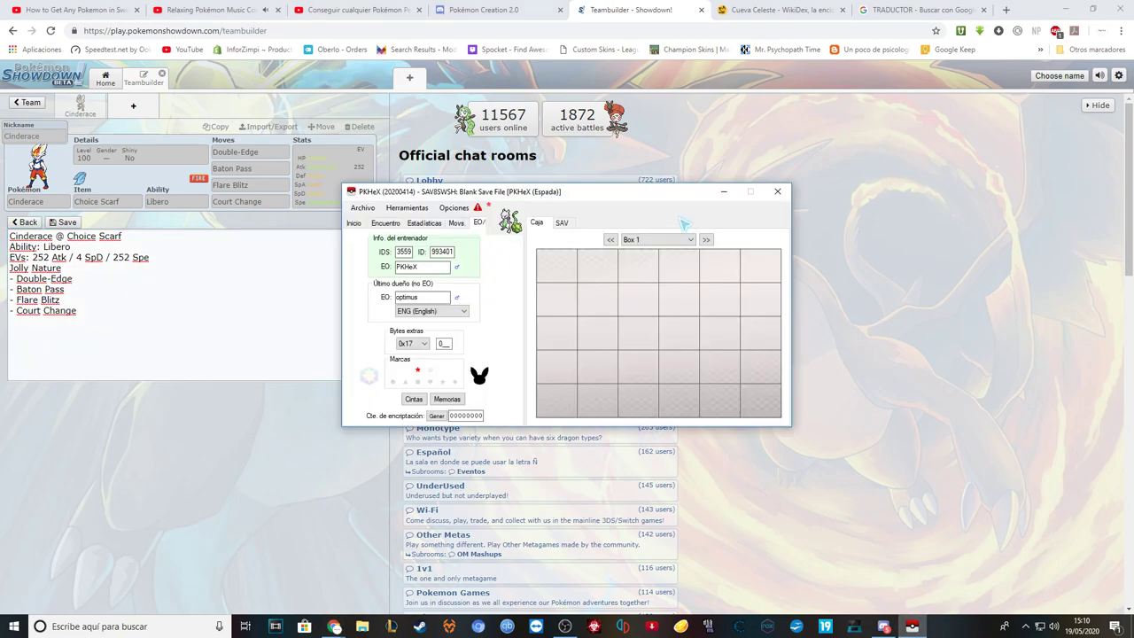
drag(609, 197, 637, 208)
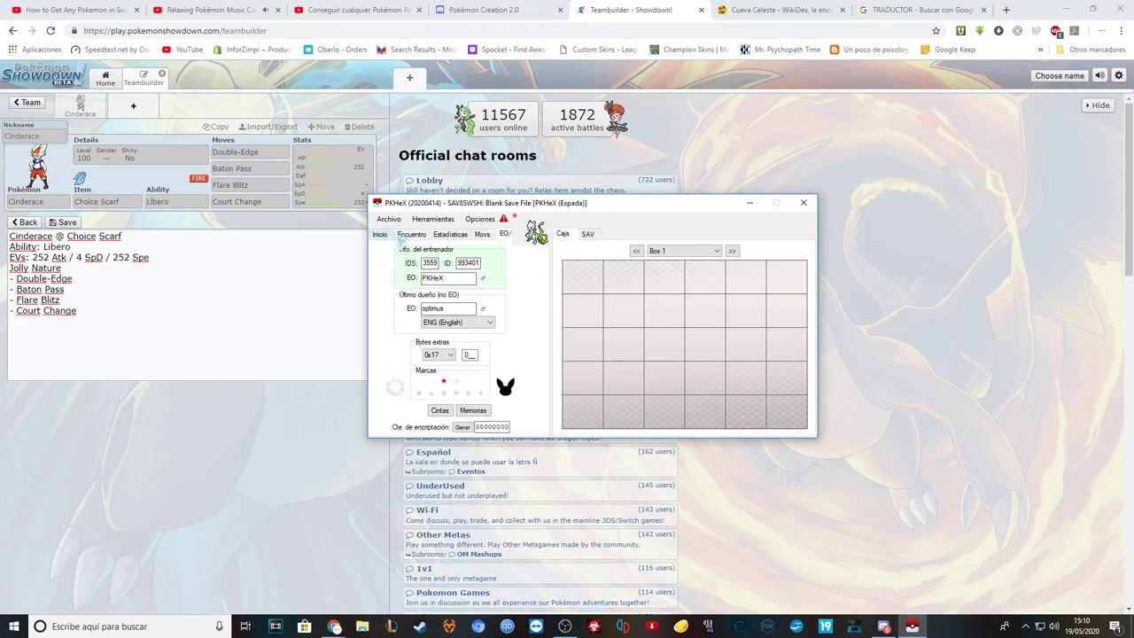
click(388, 219)
click(407, 250)
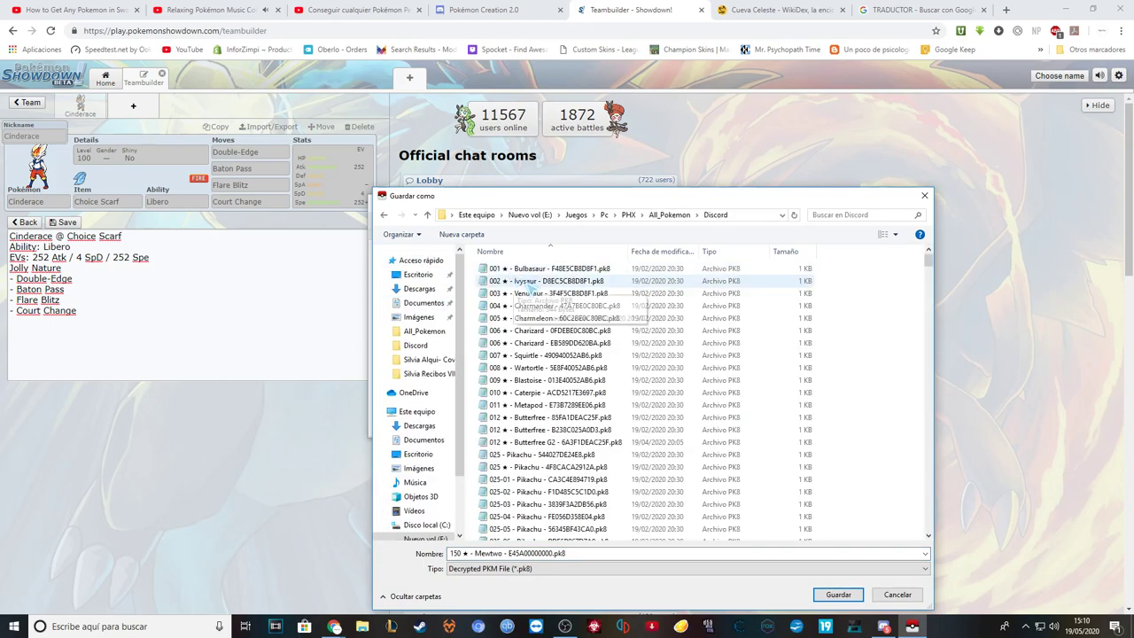
drag(928, 259, 956, 550)
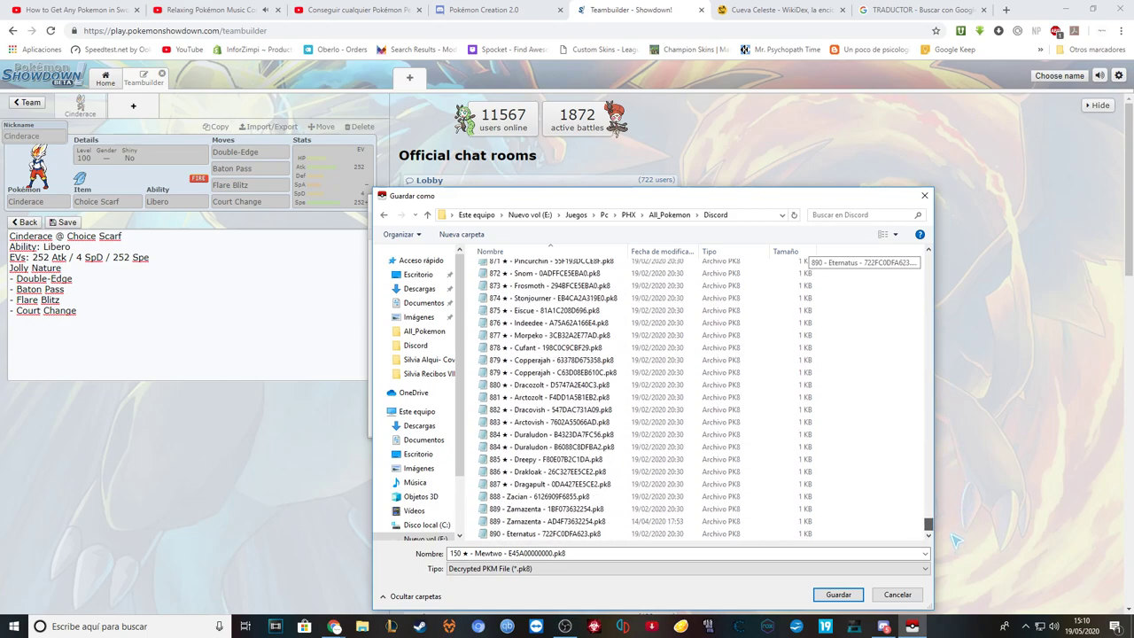
drag(956, 541, 957, 301)
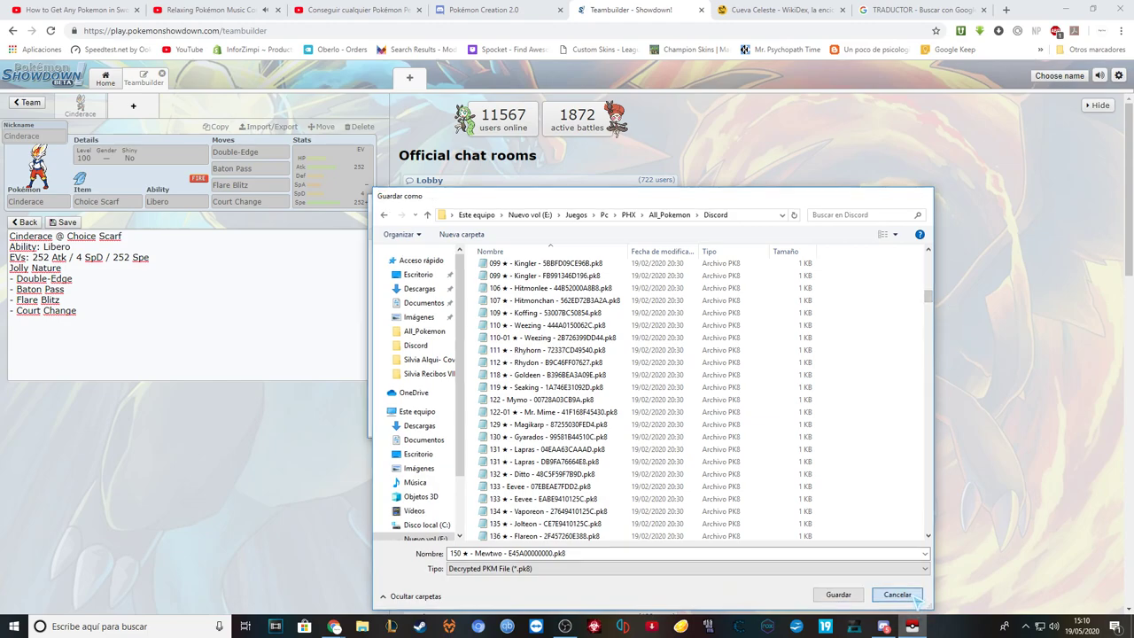
click(898, 595)
Step: Examine the loaded Pokémon's general, encounter, stats and moves data and check its legality
click(381, 234)
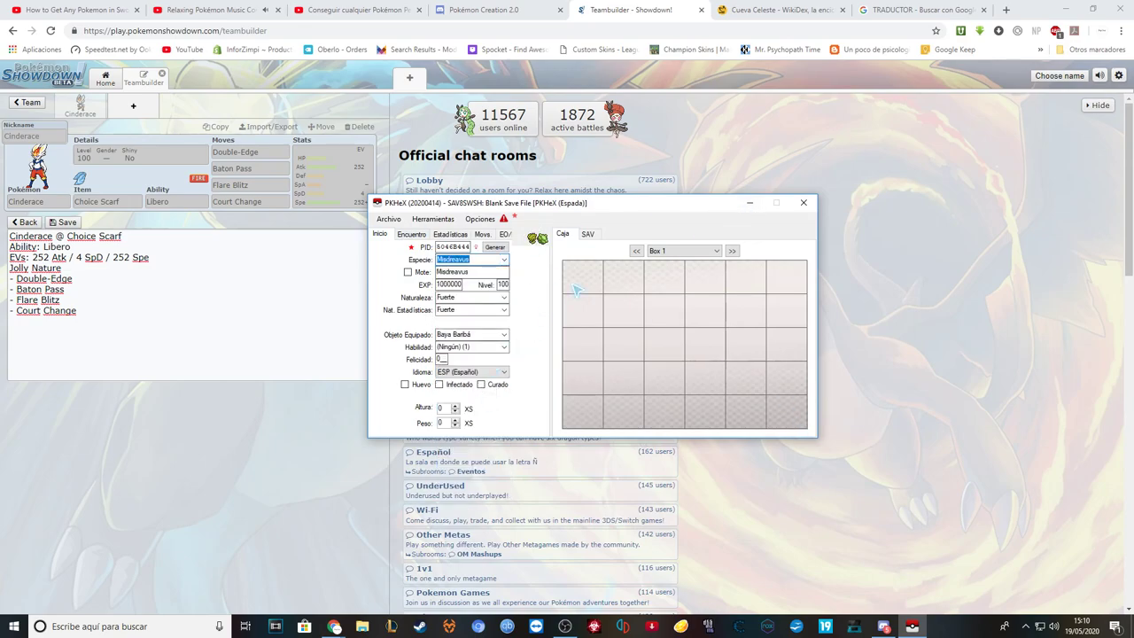
click(413, 234)
click(450, 233)
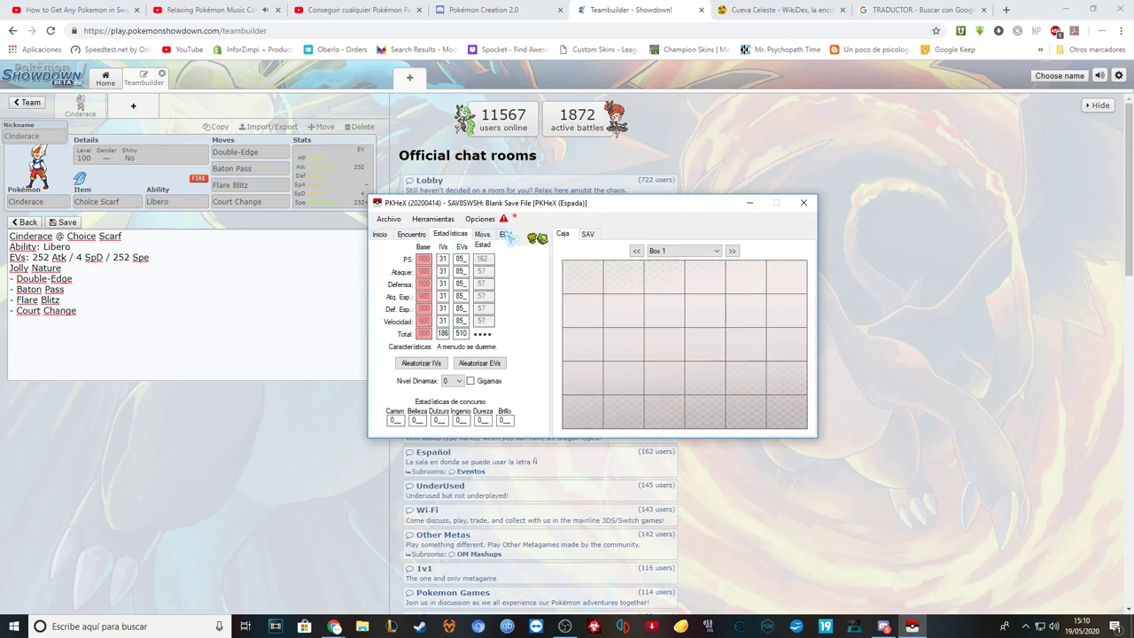
click(483, 234)
click(503, 219)
click(671, 386)
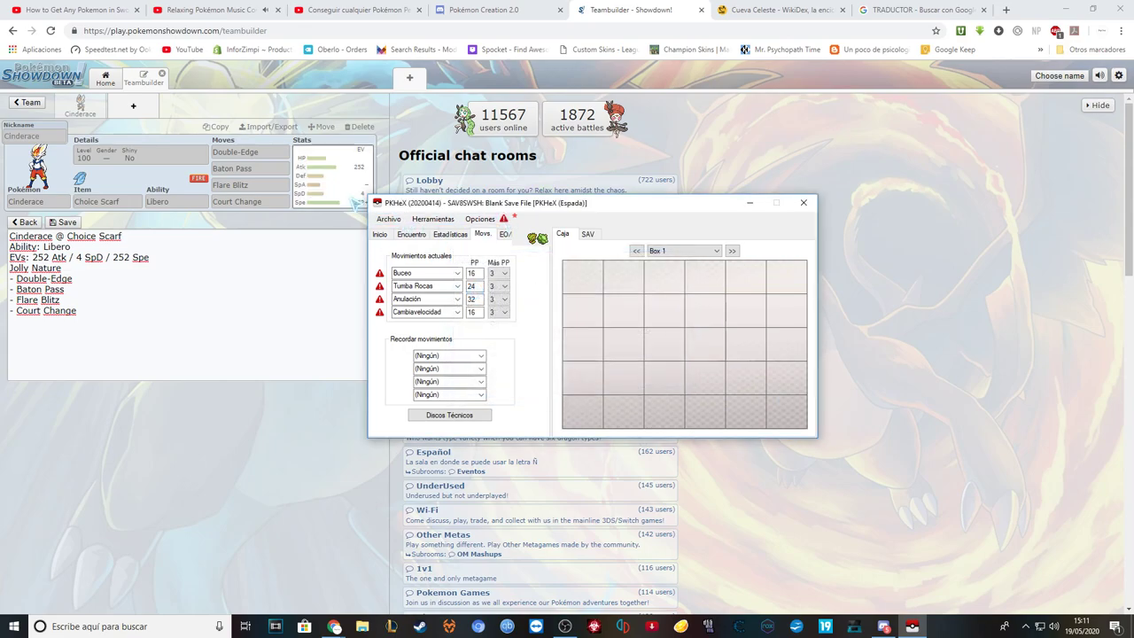
Step: Load a Pikachu .pk8 file from the Discord folder
click(389, 219)
click(399, 232)
double_click(501, 269)
click(541, 479)
click(837, 599)
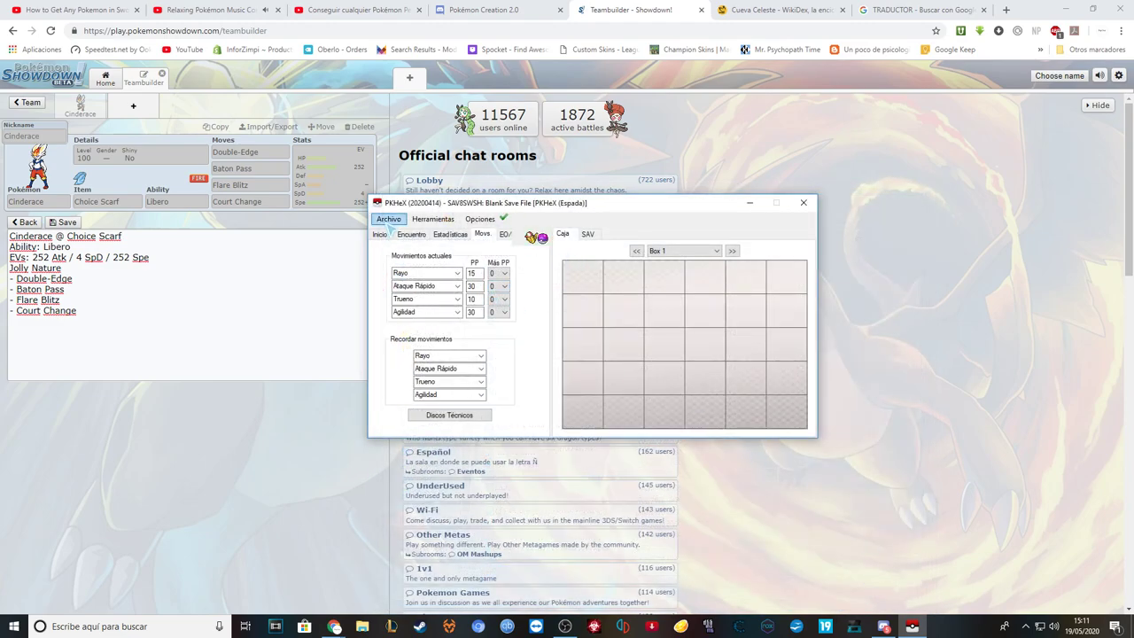
Step: Load the file 007 ★ - Squirtle - 490940052AB6.pk8 from the Discord folder
click(388, 219)
click(401, 232)
key(Down)
key(Down)
key(Down)
key(Down)
key(0)
key(0)
key(6)
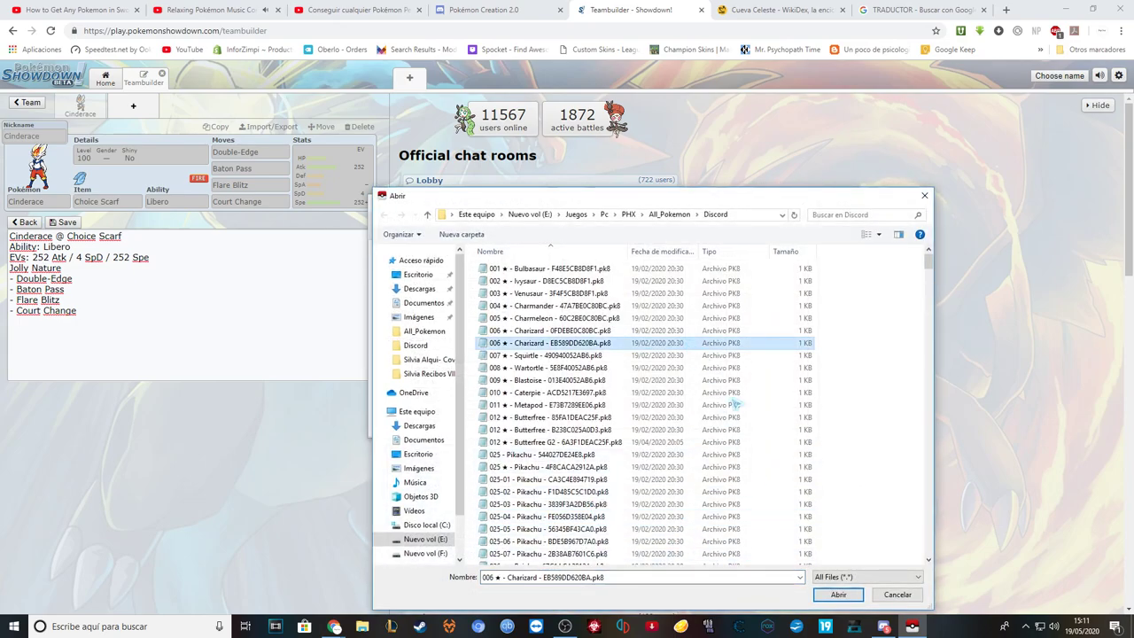
key(Down)
click(838, 595)
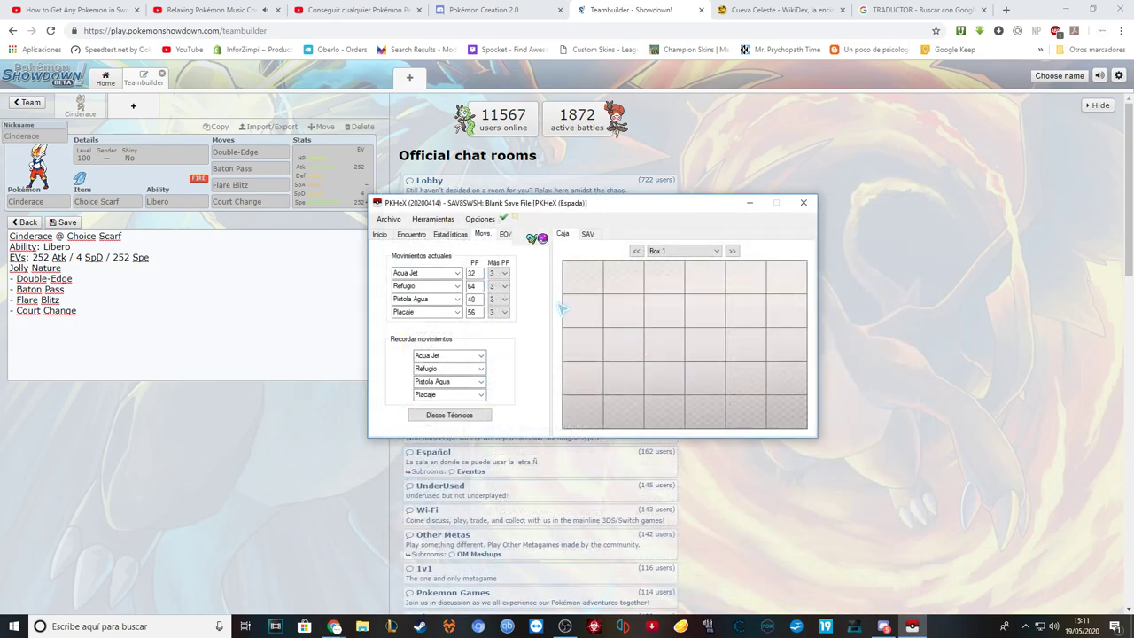
Step: Review Squirtle's nickname, level, held item and ability in its general data
click(390, 235)
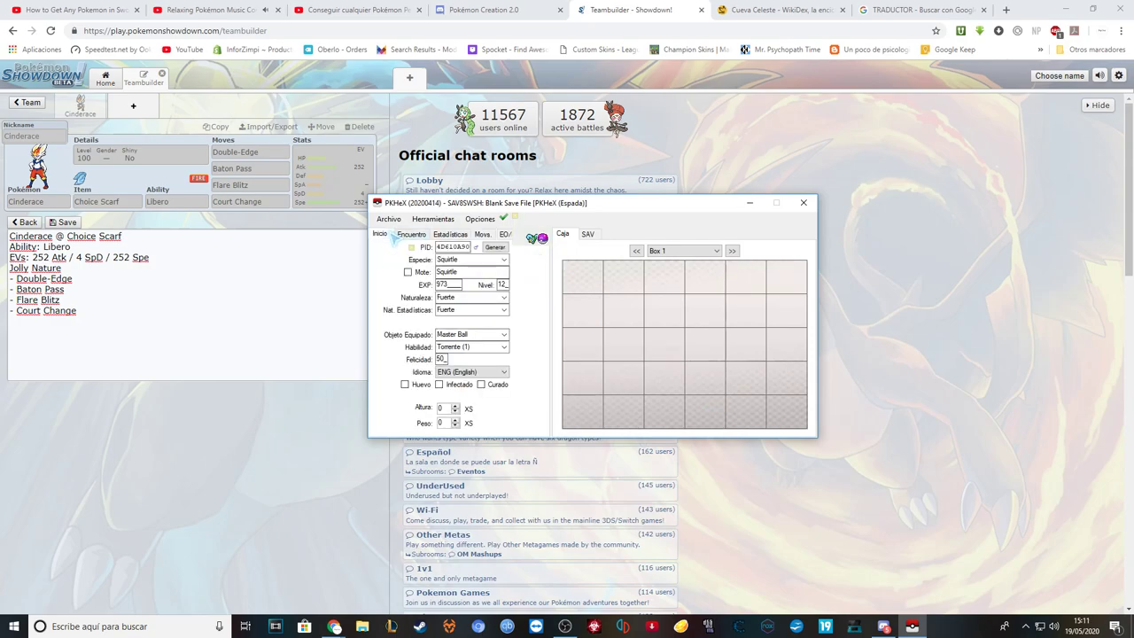
double_click(475, 272)
double_click(501, 285)
click(487, 334)
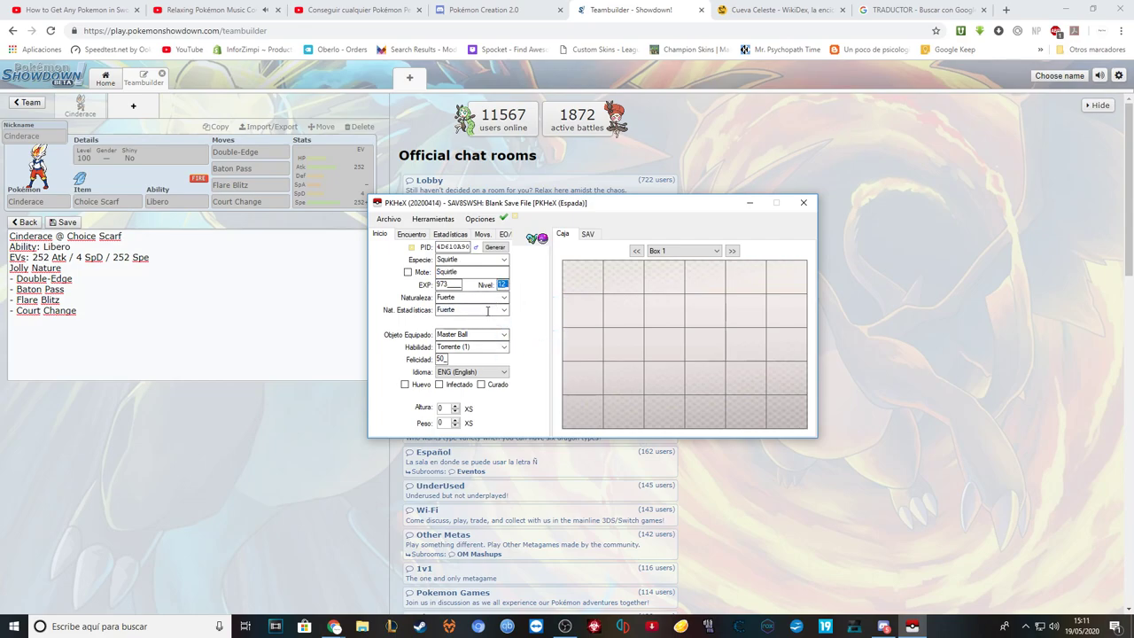
key(Tab)
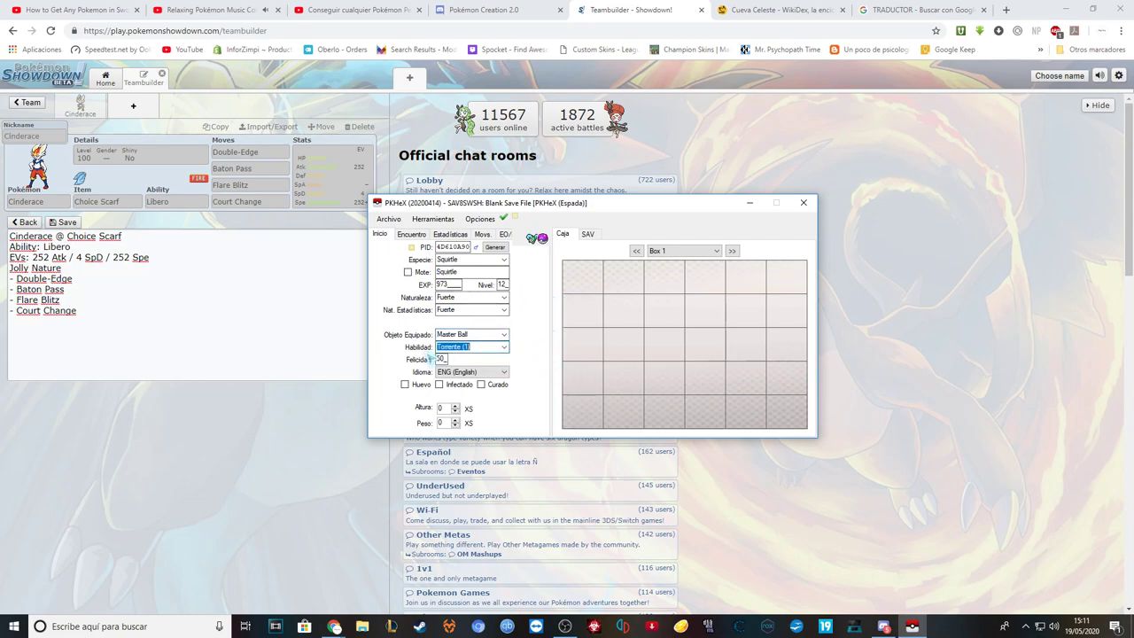
Step: Set Squirtle's language to ESP (Español) and its friendship to 255
click(467, 371)
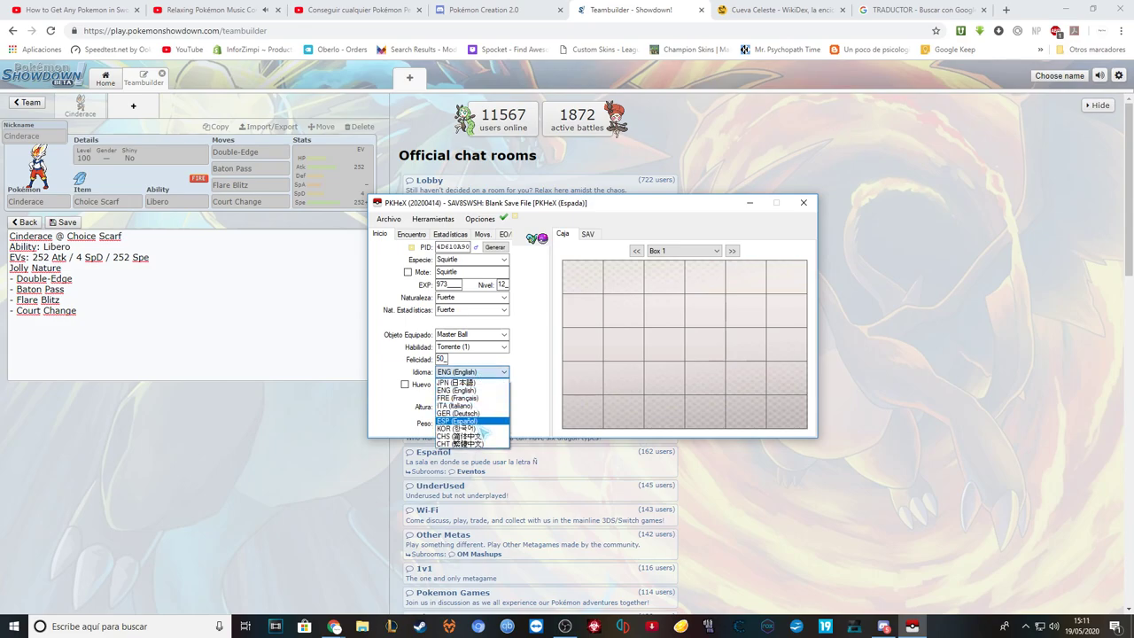
click(480, 423)
double_click(445, 358)
text(255)
Step: Set Squirtle's level to 15 and regenerate its PID as a star shiny
key(BackSpace)
text(0)
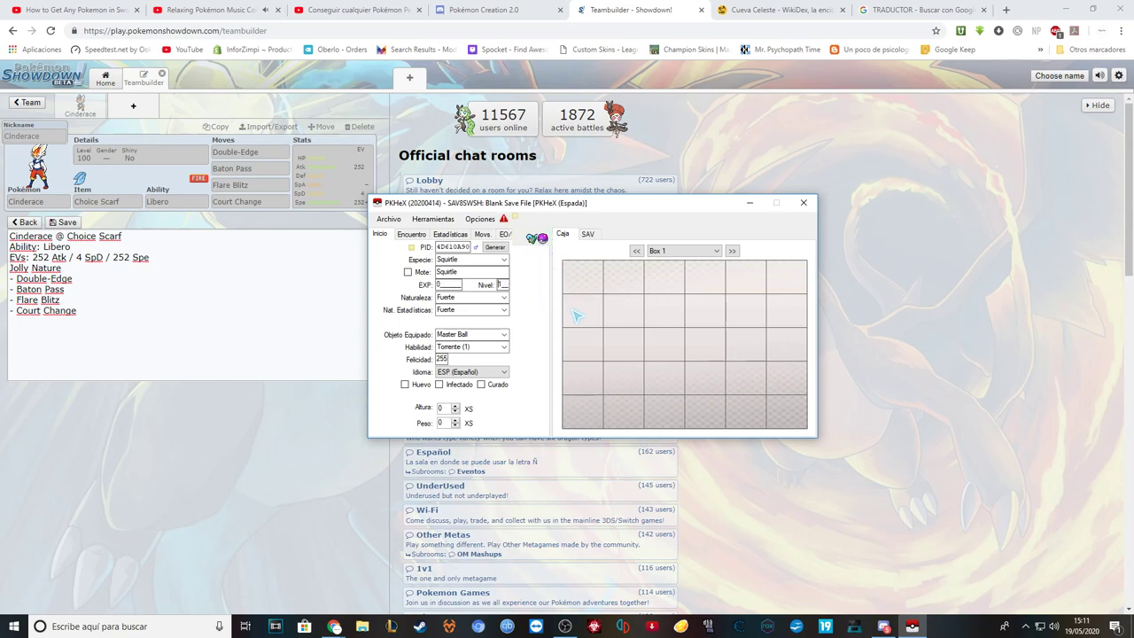
text(00)
text(5)
click(411, 248)
click(411, 248)
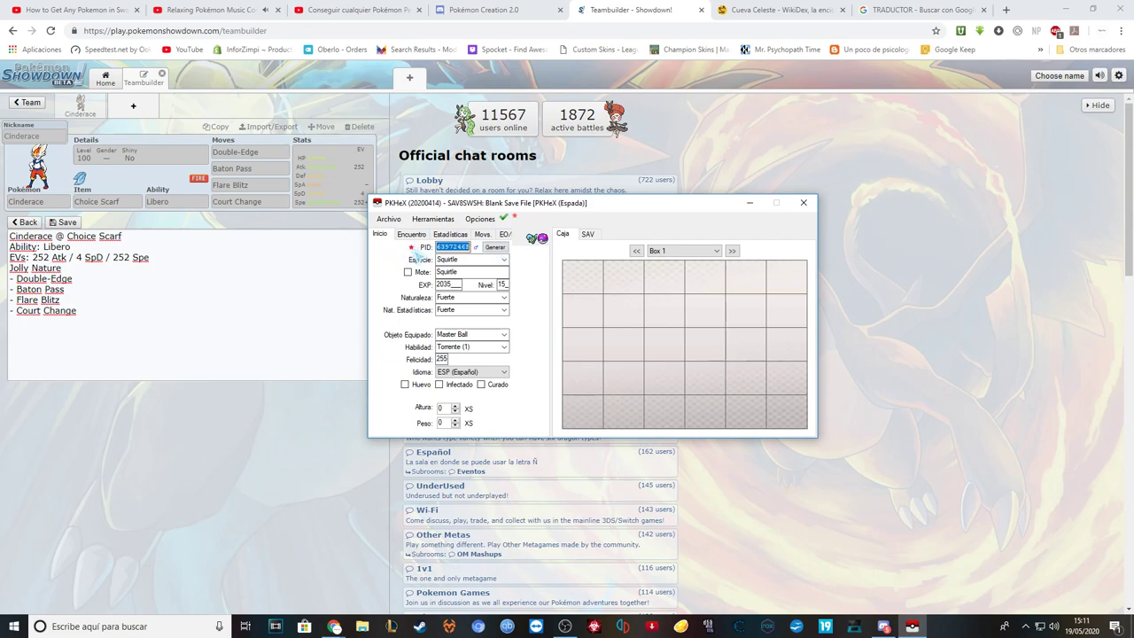
Step: Open Squirtle's encounter data and try Espada, Luna and Ultrasol as its game of origin
click(412, 234)
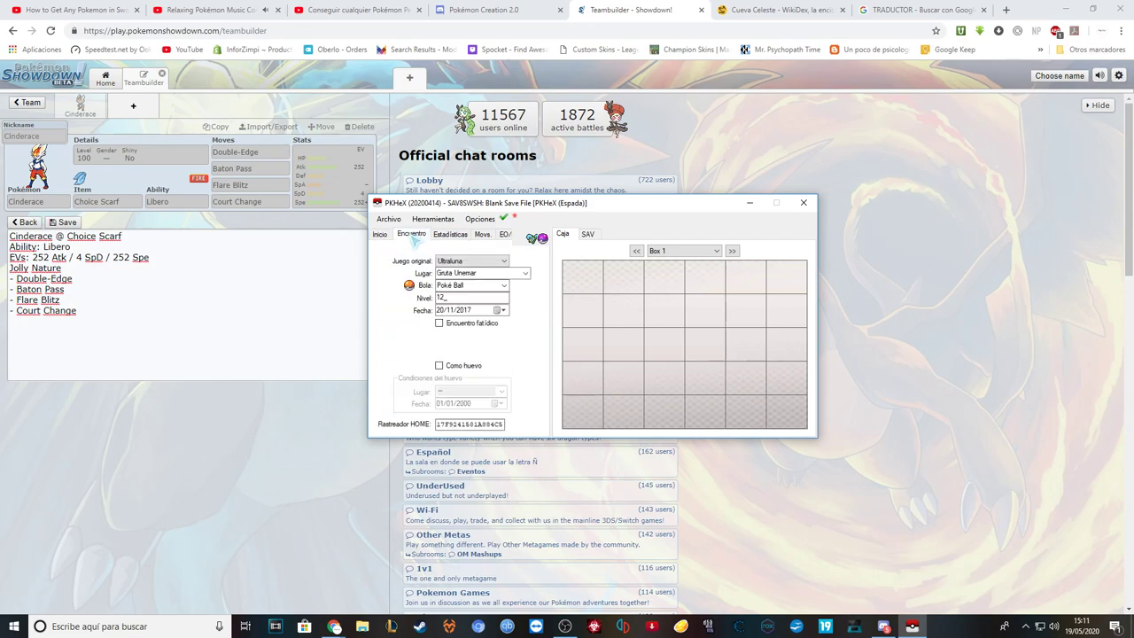
click(502, 263)
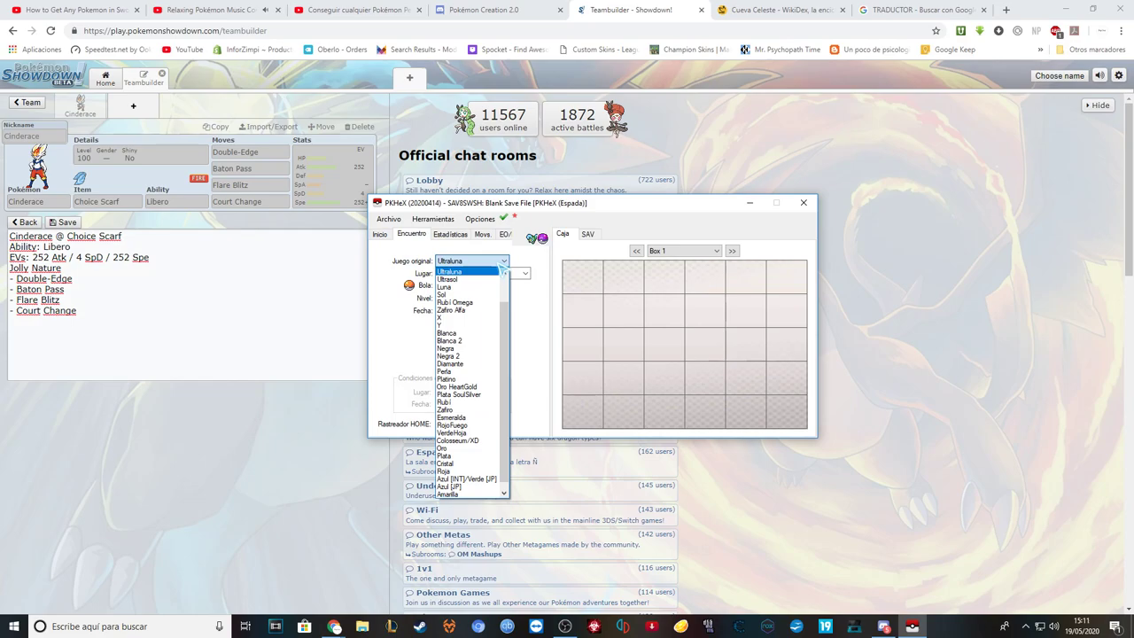
scroll(503, 274, up, 2)
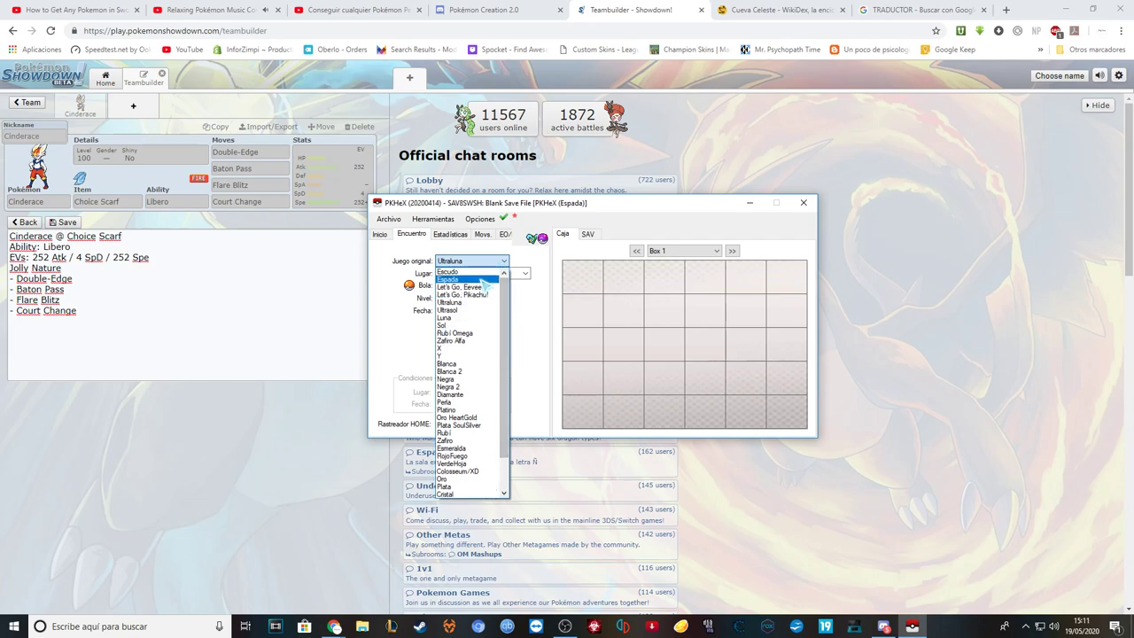
click(493, 279)
click(506, 262)
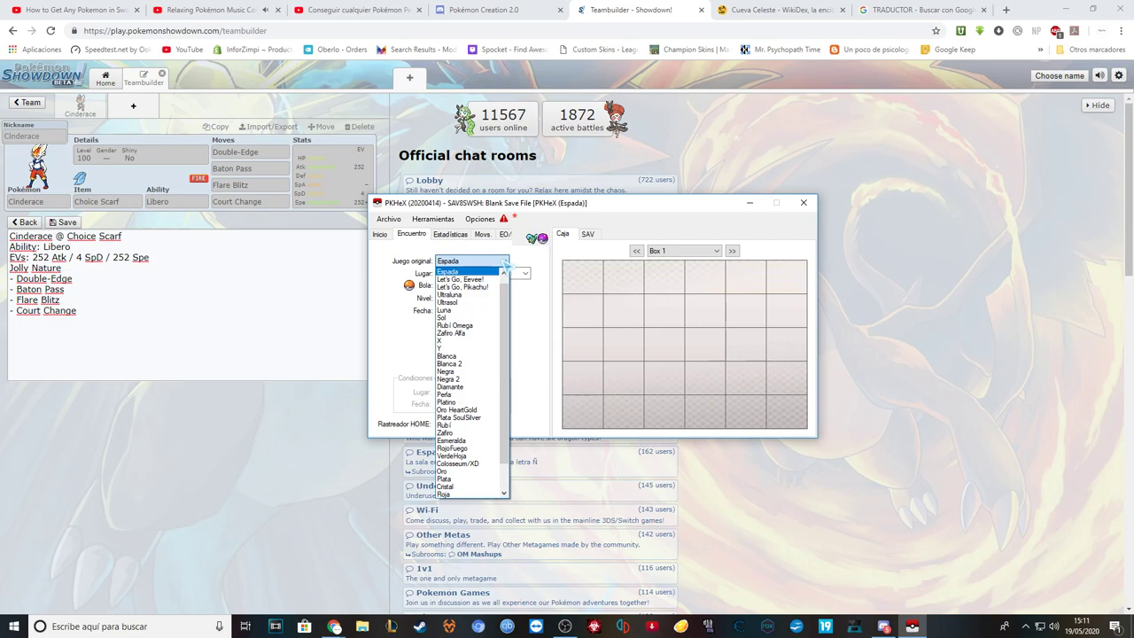
click(466, 310)
click(479, 261)
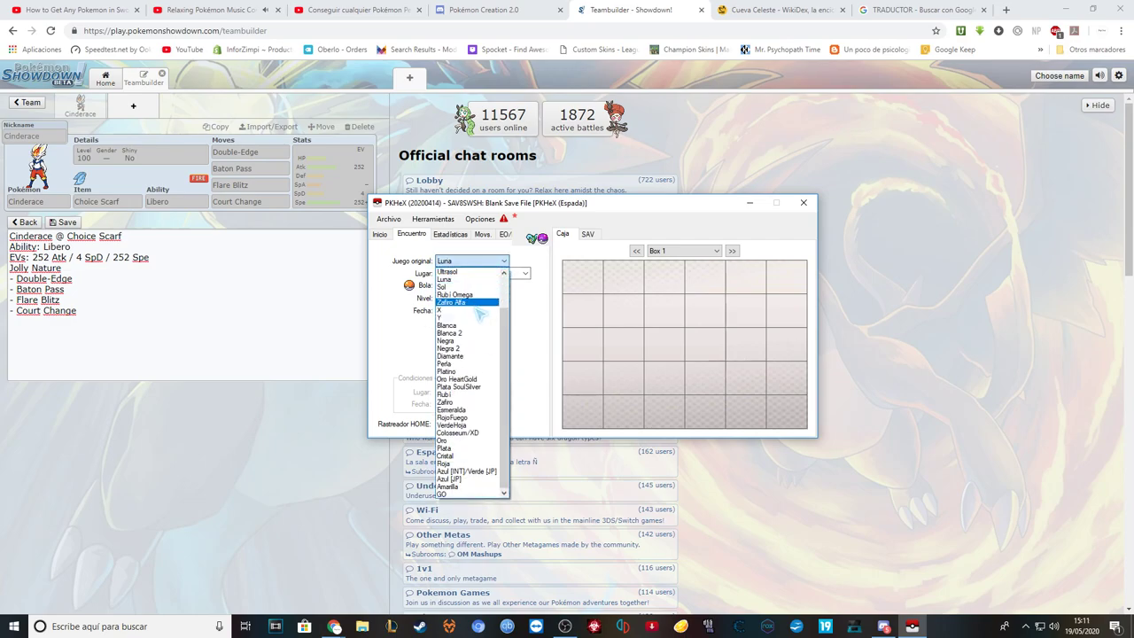
click(448, 271)
Step: Try Akala as Squirtle's met location and browse the other locations available for Ultrasol
click(526, 274)
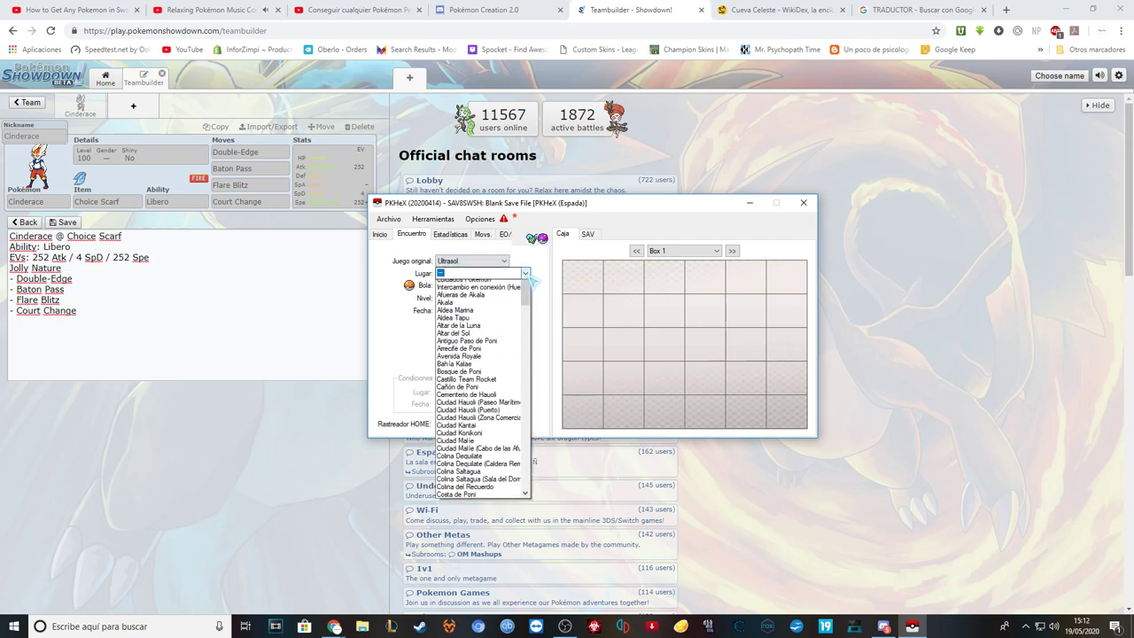
click(456, 281)
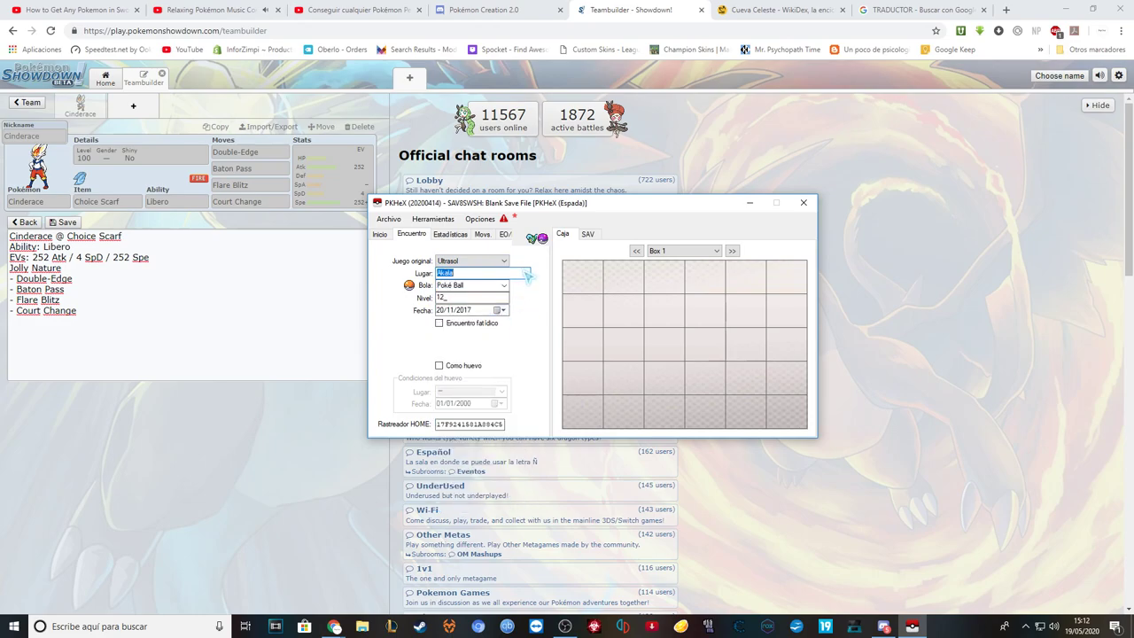
click(526, 274)
scroll(537, 317, down, 4)
scroll(545, 302, up, 6)
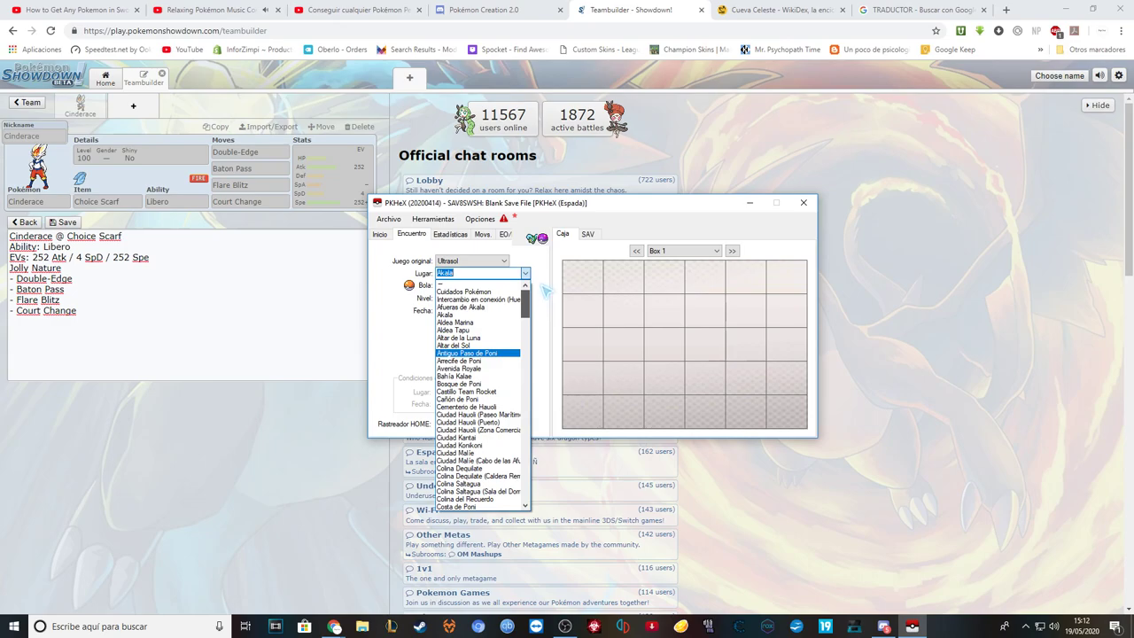
click(388, 219)
click(401, 234)
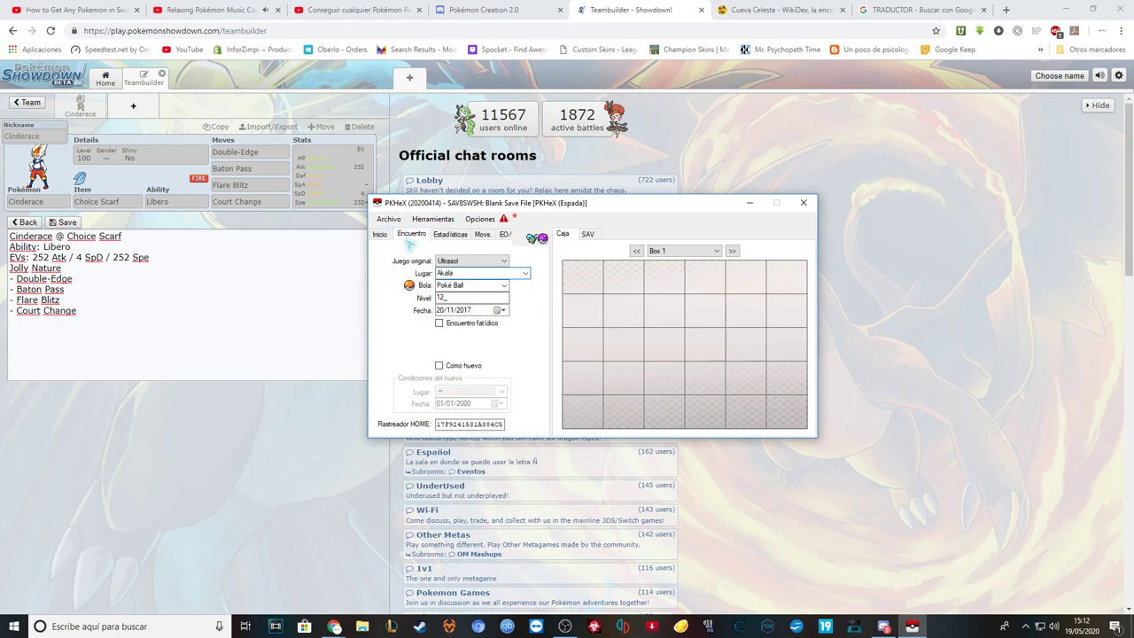
Step: Switch to WikiDex in the browser and return to the list of Pokémon in the Galar Pokédex
click(547, 357)
click(838, 595)
click(764, 10)
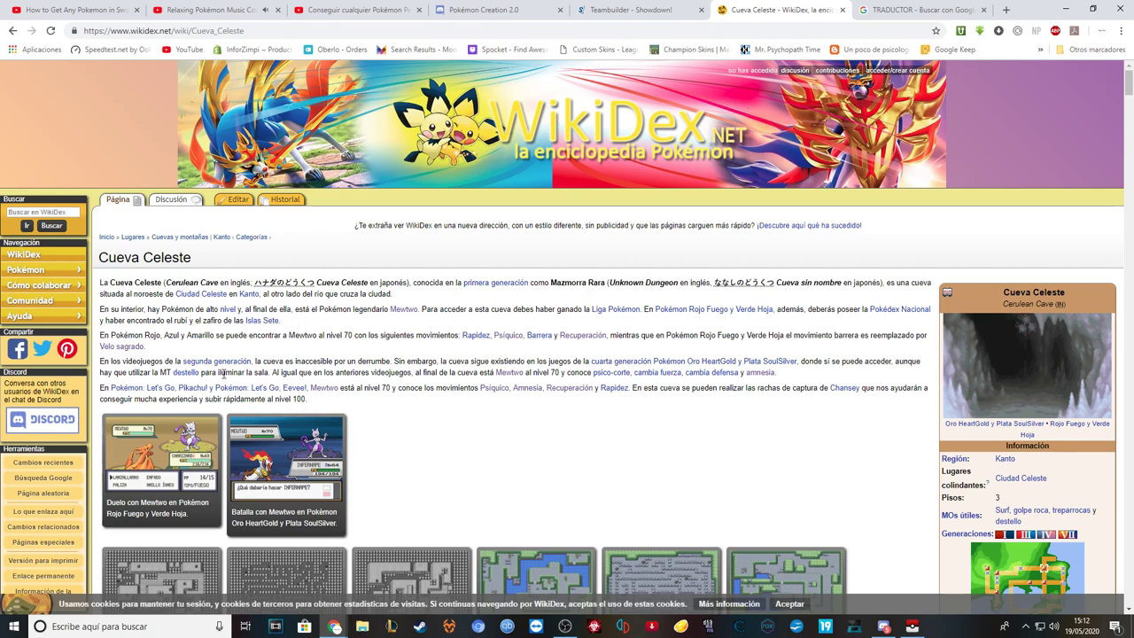
right_click(12, 30)
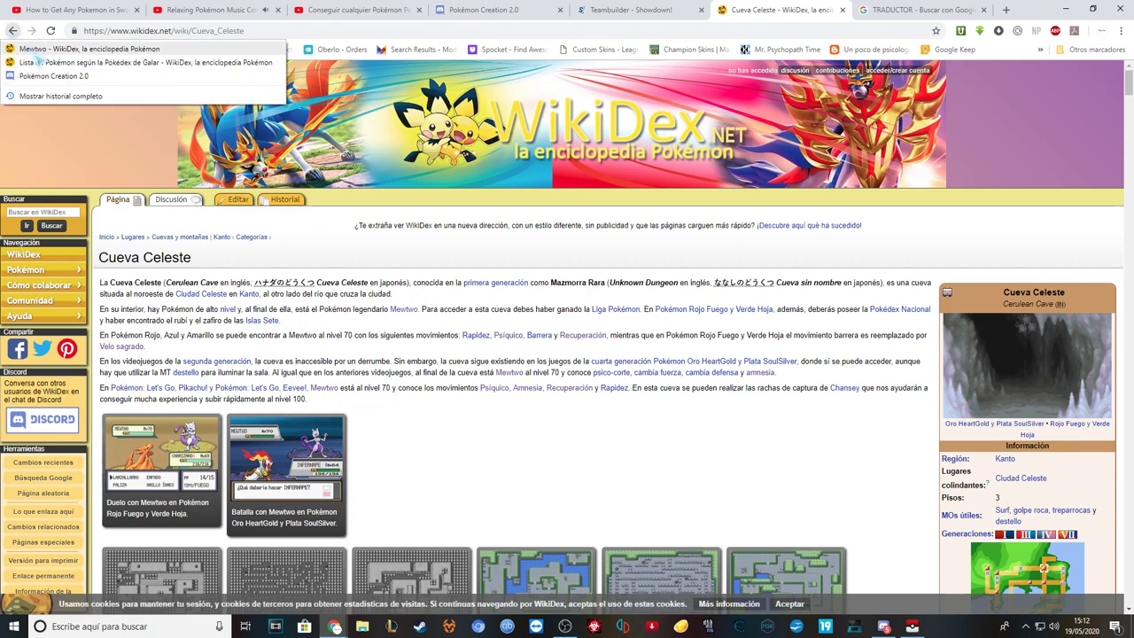
click(27, 62)
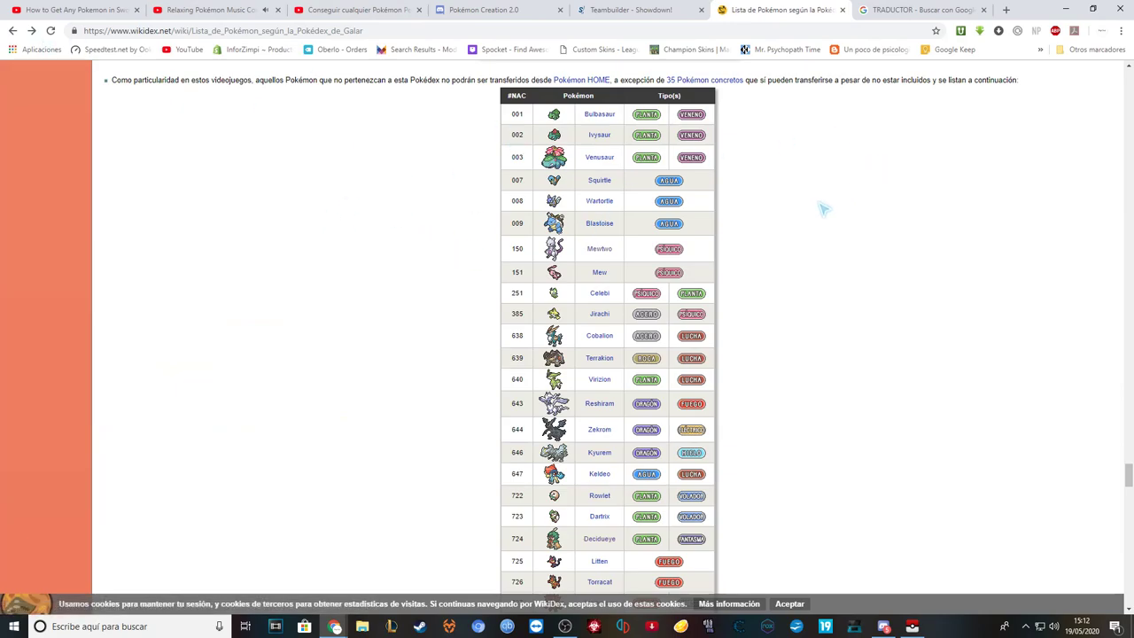
Step: Review the Pokémon transferable from Pokémon HOME and those listed for the two expansion pass parts
scroll(899, 256, down, 20)
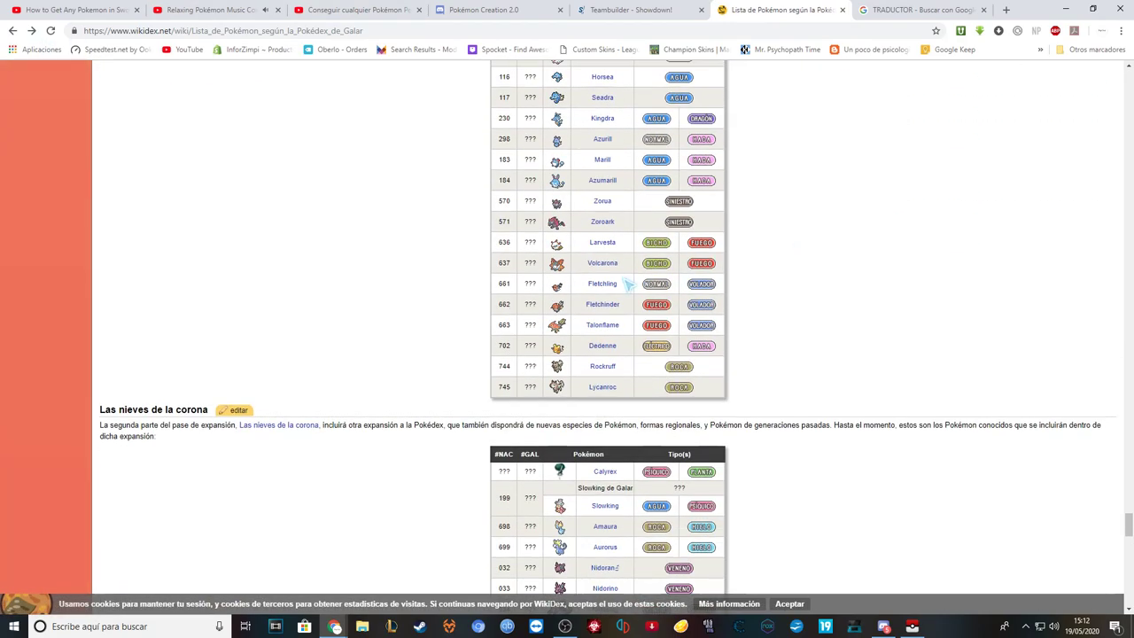
scroll(860, 304, down, 4)
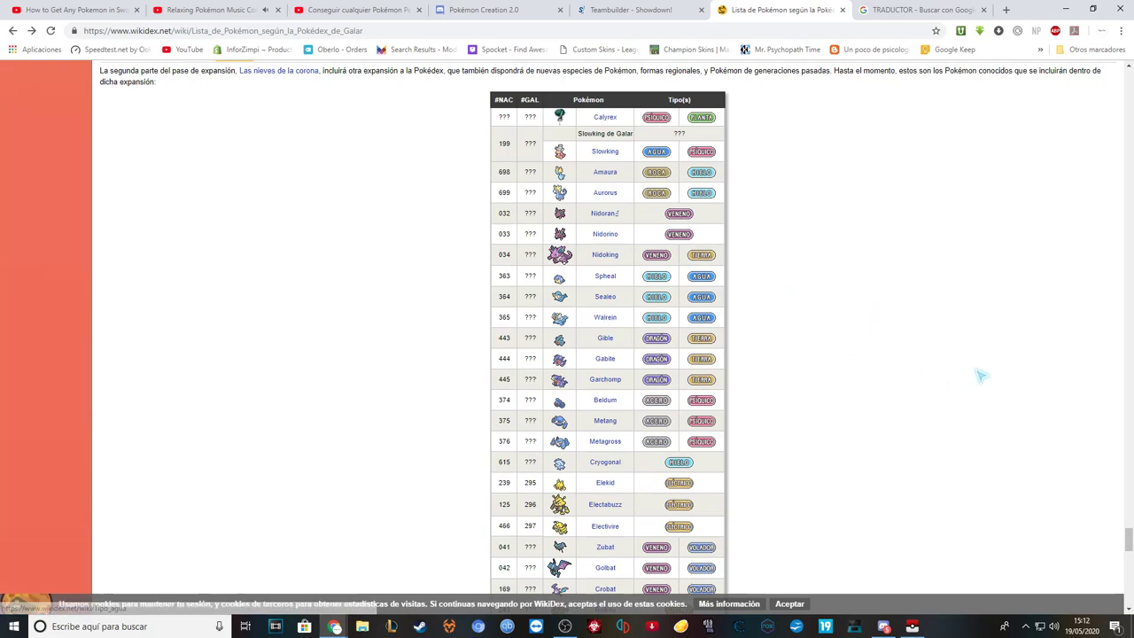
scroll(970, 375, down, 15)
scroll(960, 363, up, 15)
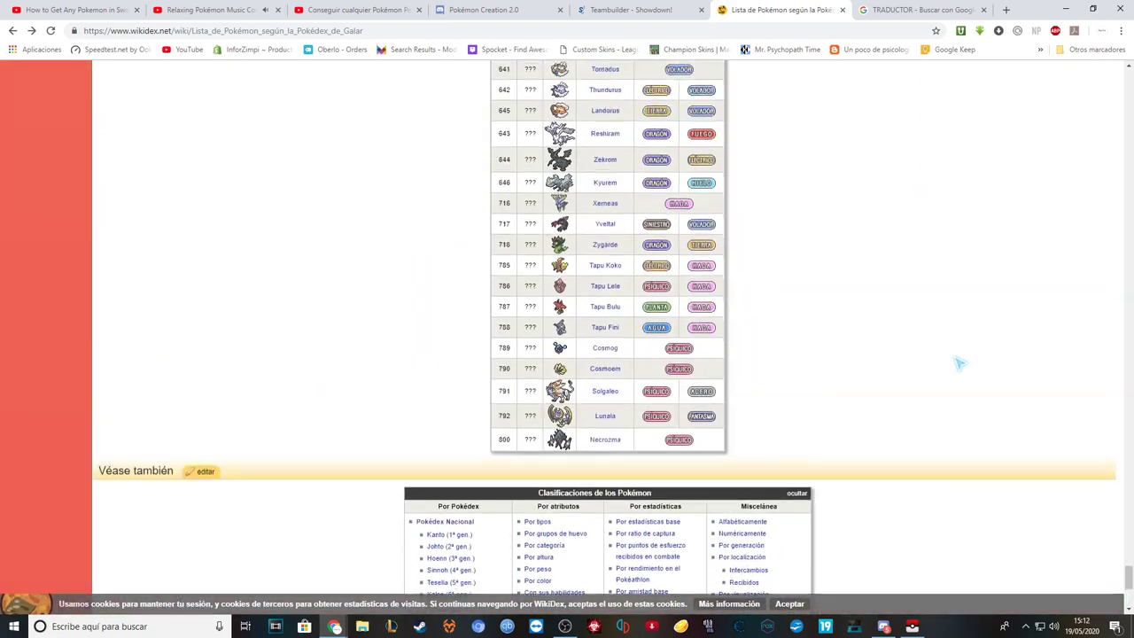
scroll(918, 359, up, 10)
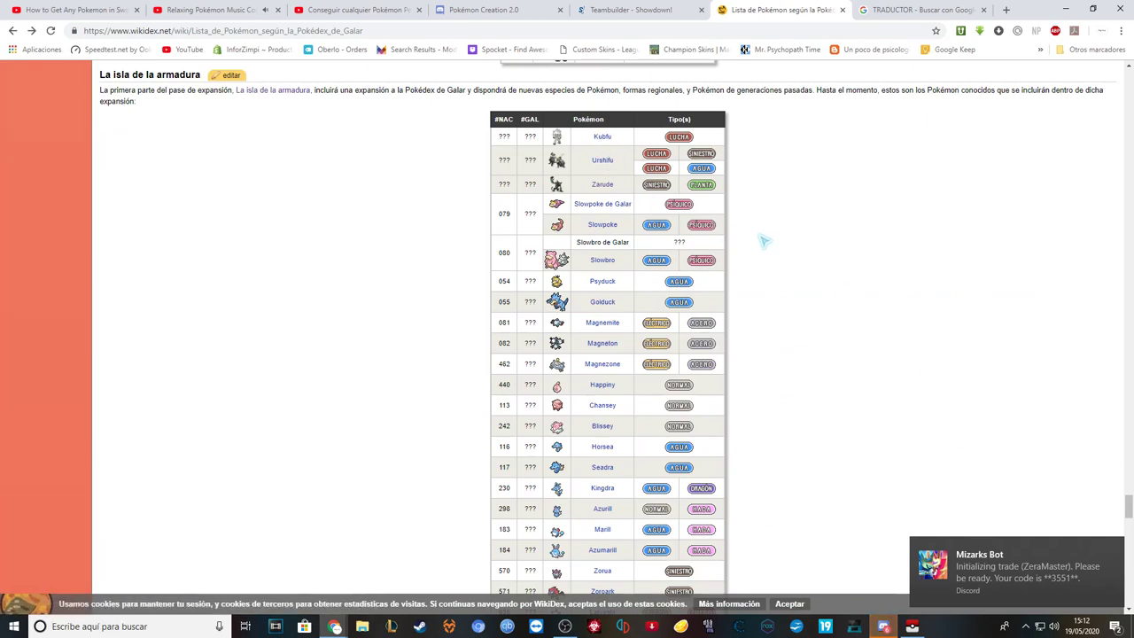
scroll(762, 237, up, 8)
scroll(773, 239, up, 1)
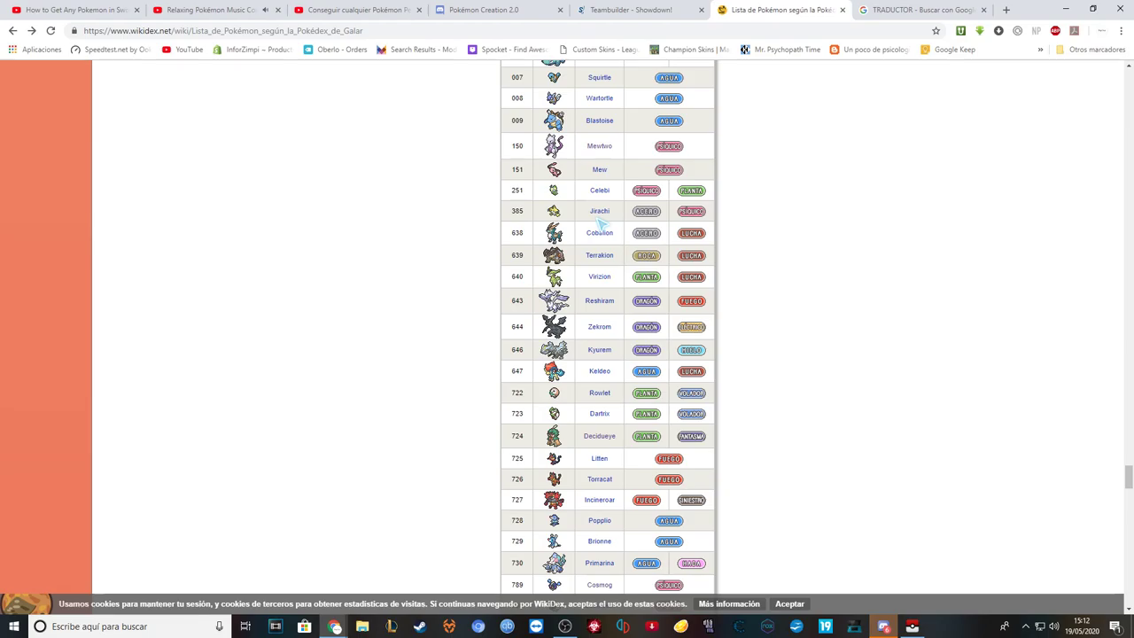
Step: Open Jirachi's WikiDex page and examine where it can be obtained in each game
click(600, 211)
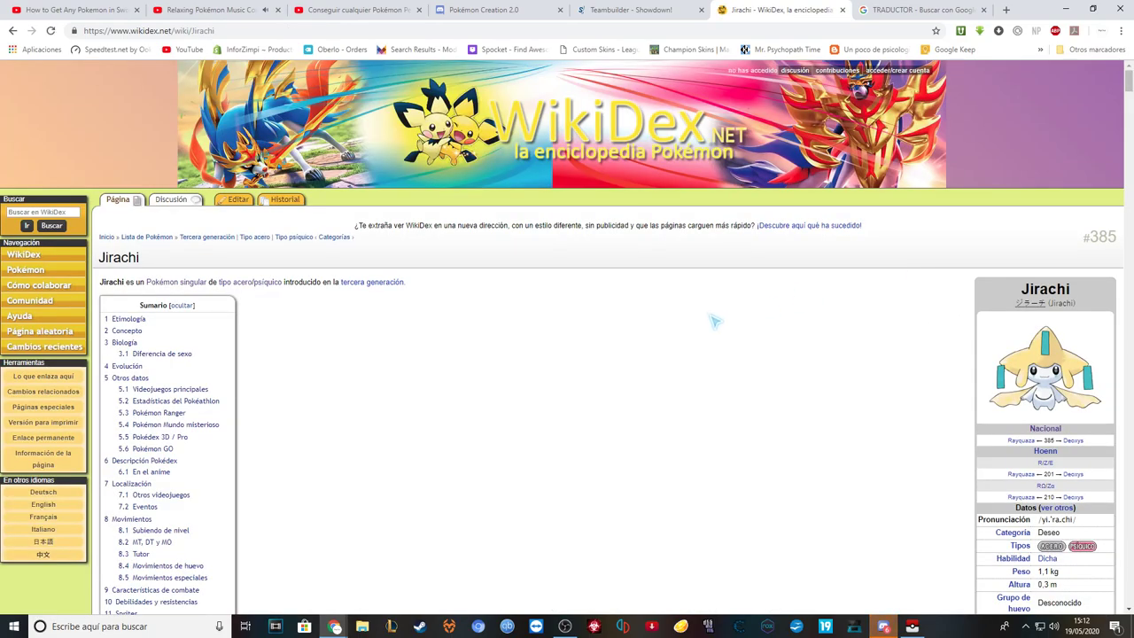
scroll(709, 312, down, 20)
scroll(706, 307, down, 20)
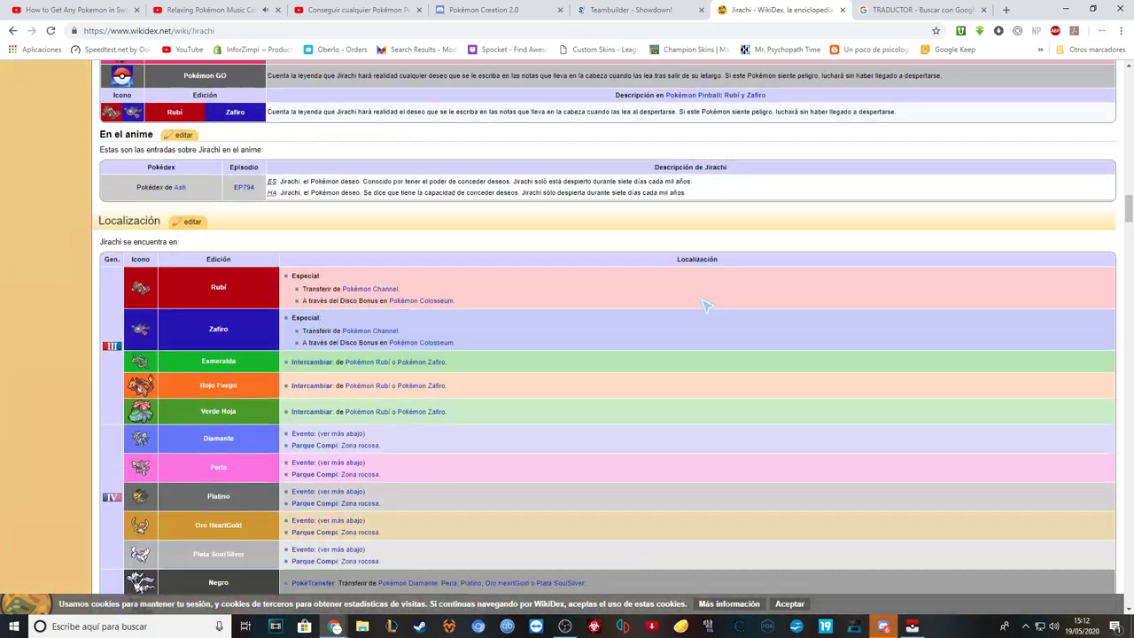
scroll(709, 303, up, 1)
scroll(709, 303, up, 3)
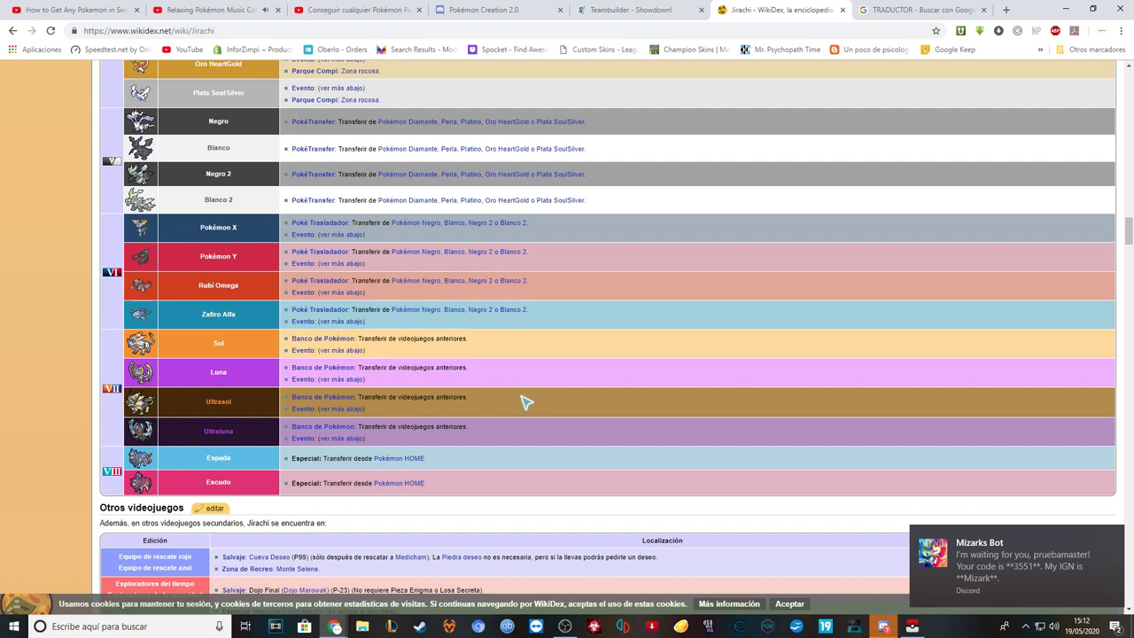
Step: Return to PKHeX, review Squirtle's encounter data and open its stats
click(886, 628)
click(673, 8)
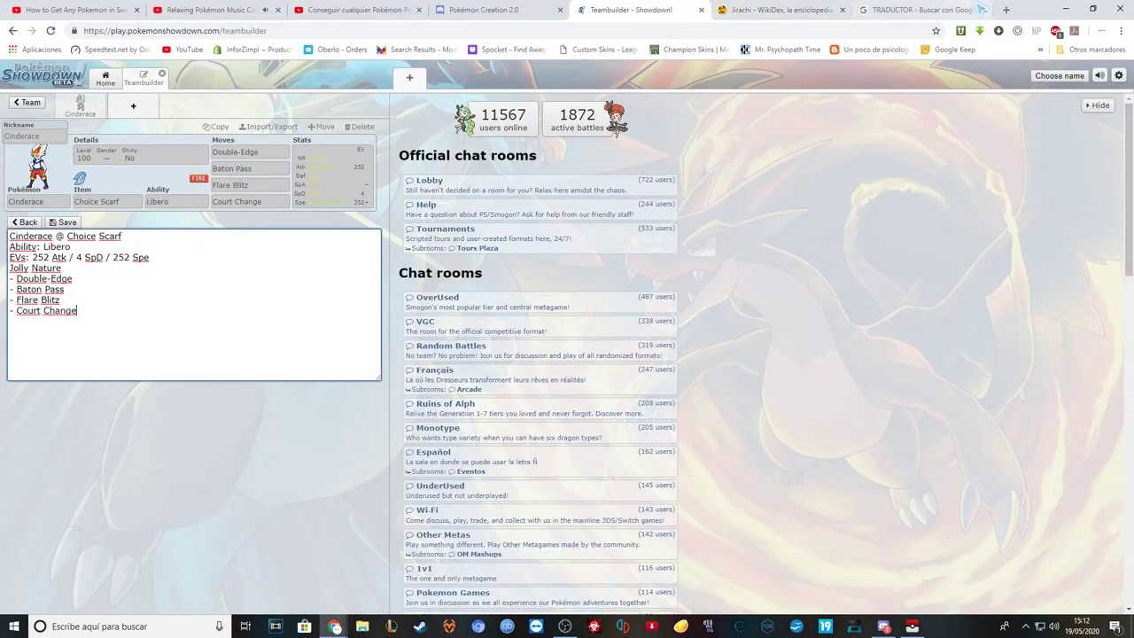
click(912, 626)
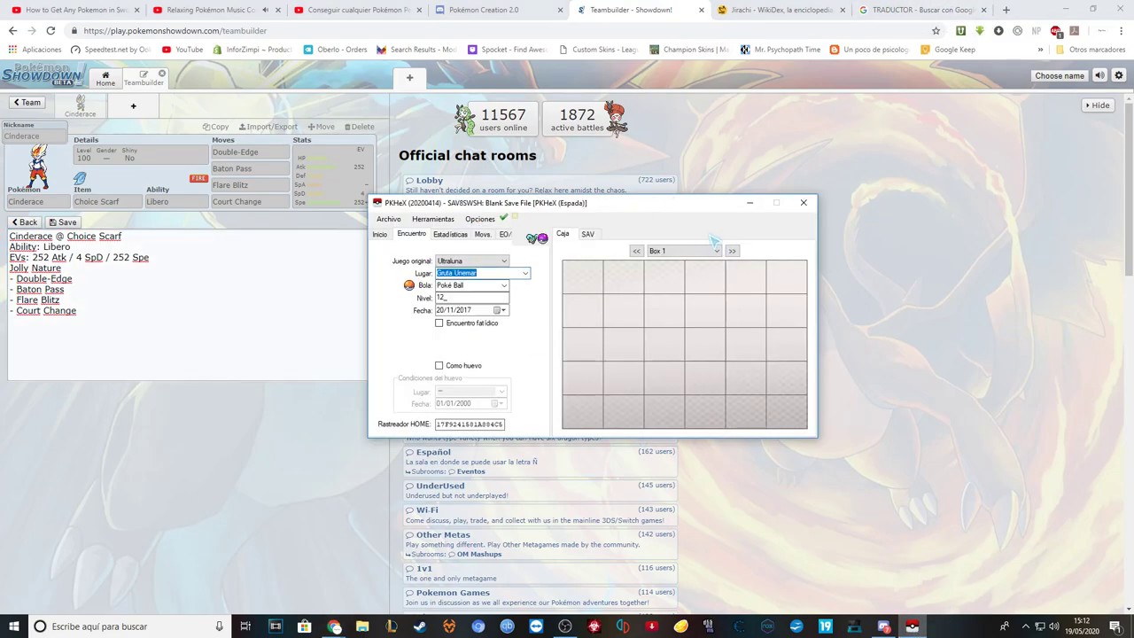
click(450, 235)
click(413, 234)
click(448, 236)
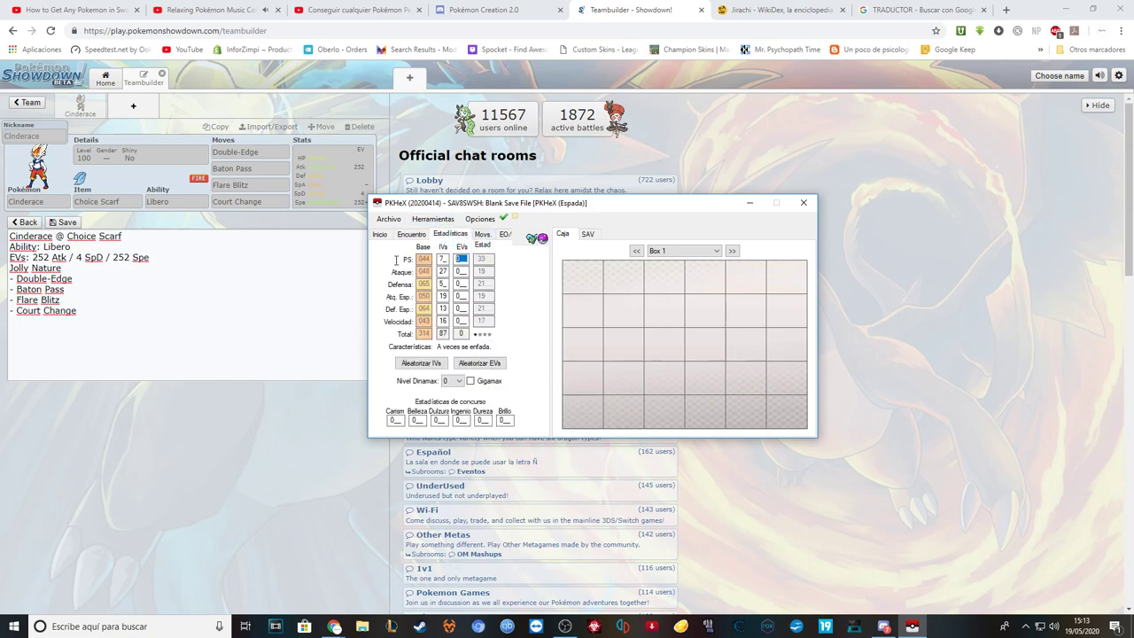
Step: Try 252 EVs in Squirtle's HP and clear them again
text(252)
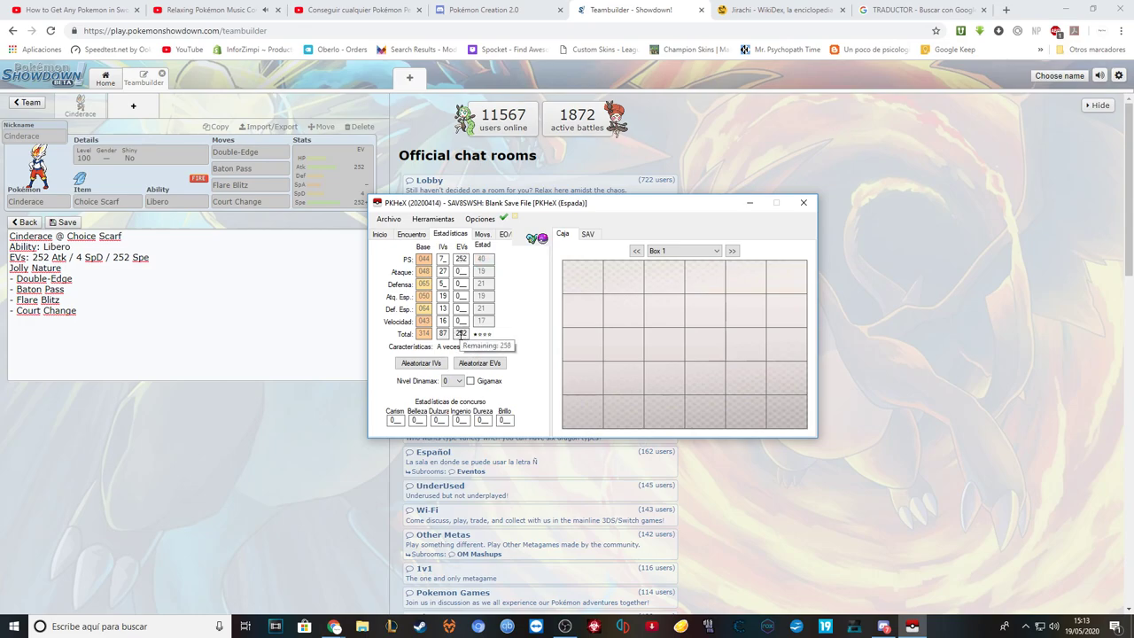
key(BackSpace)
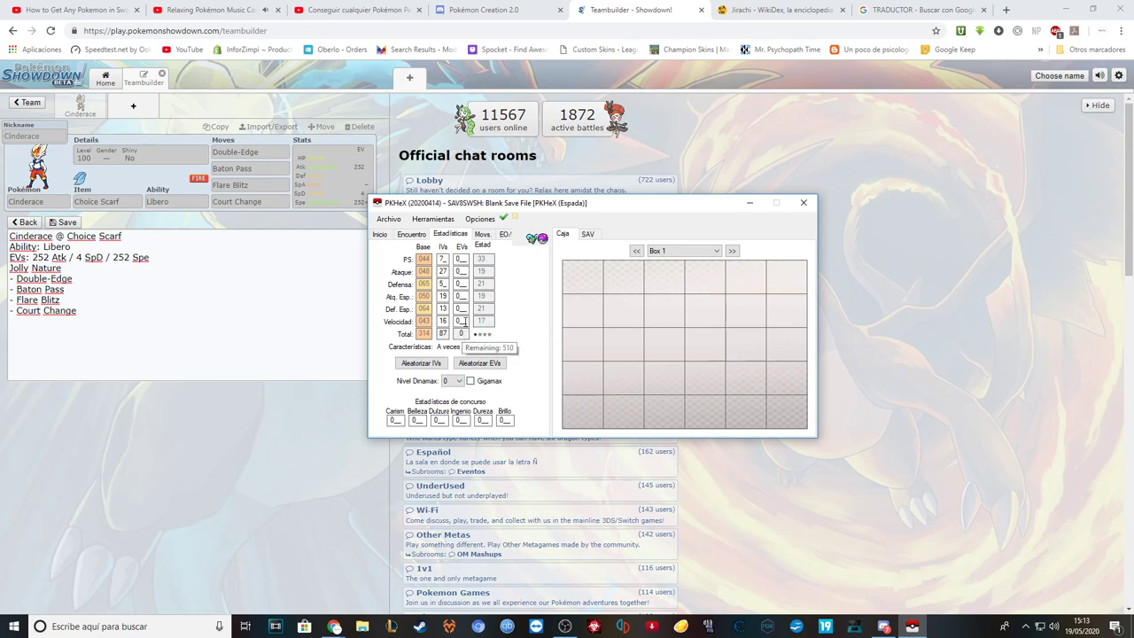
Step: Set Squirtle's HP, Attack, Defense and Special Attack IVs to 31
double_click(443, 258)
text(31)
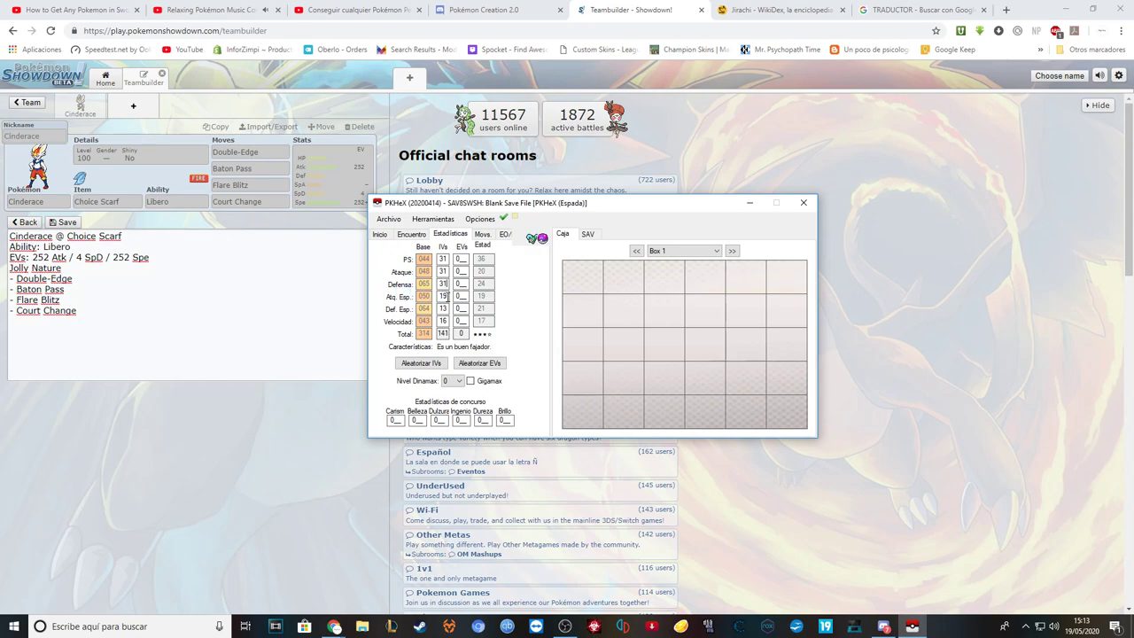
text(31)
Step: Set Squirtle's Dynamax level to 10
click(452, 380)
click(507, 386)
click(458, 380)
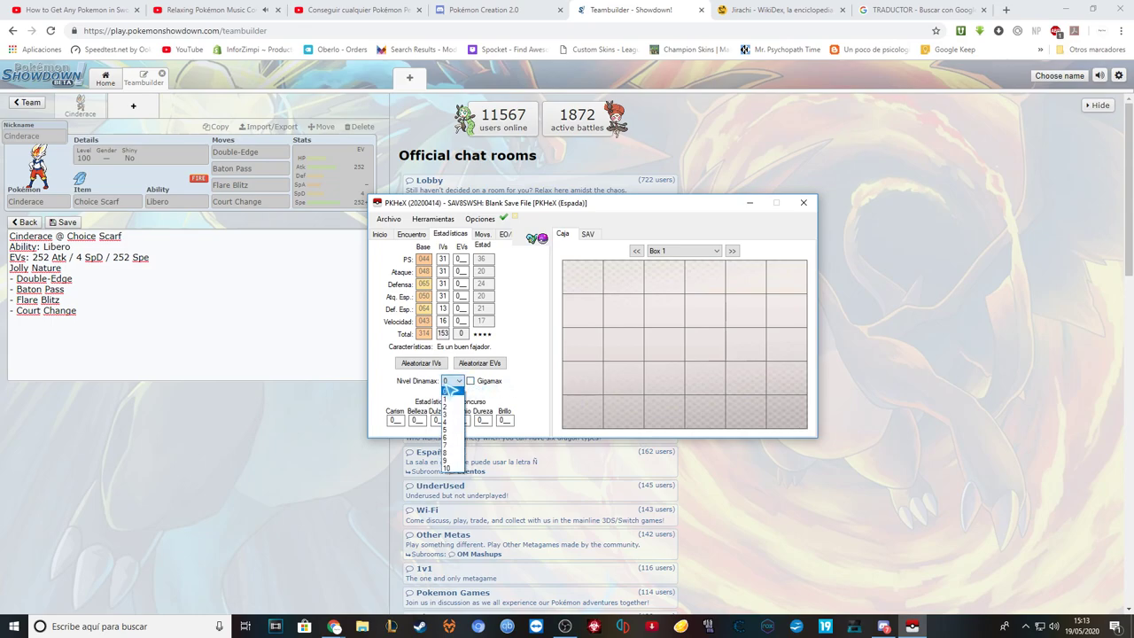
click(454, 475)
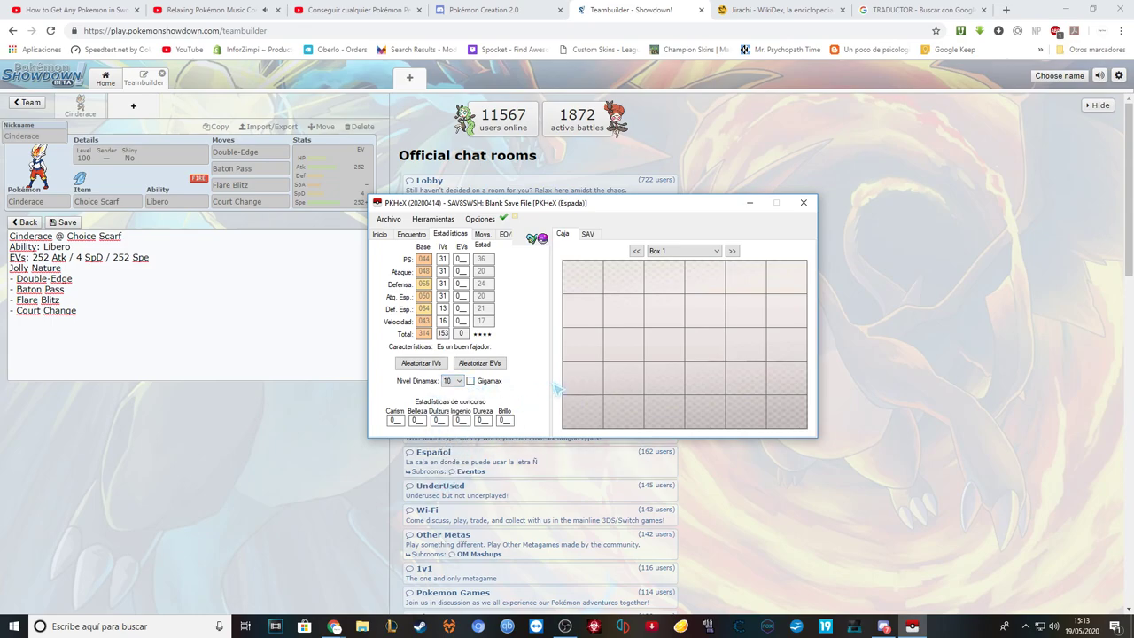
Step: Review Squirtle's move choices and its technical record editor, closing the editor without saving
click(484, 235)
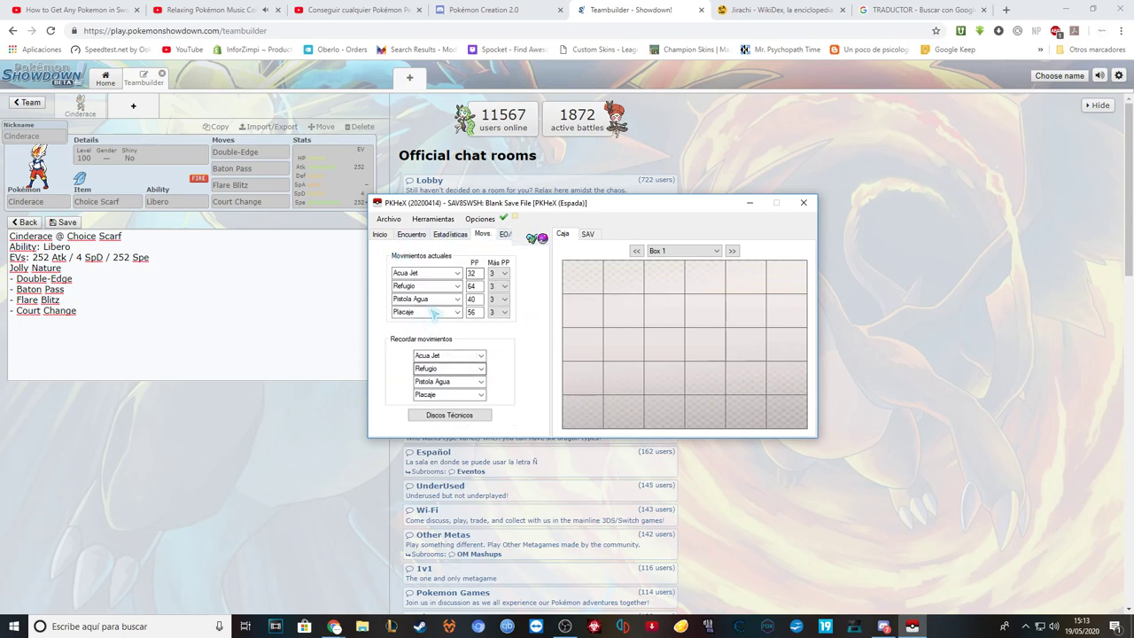
click(443, 273)
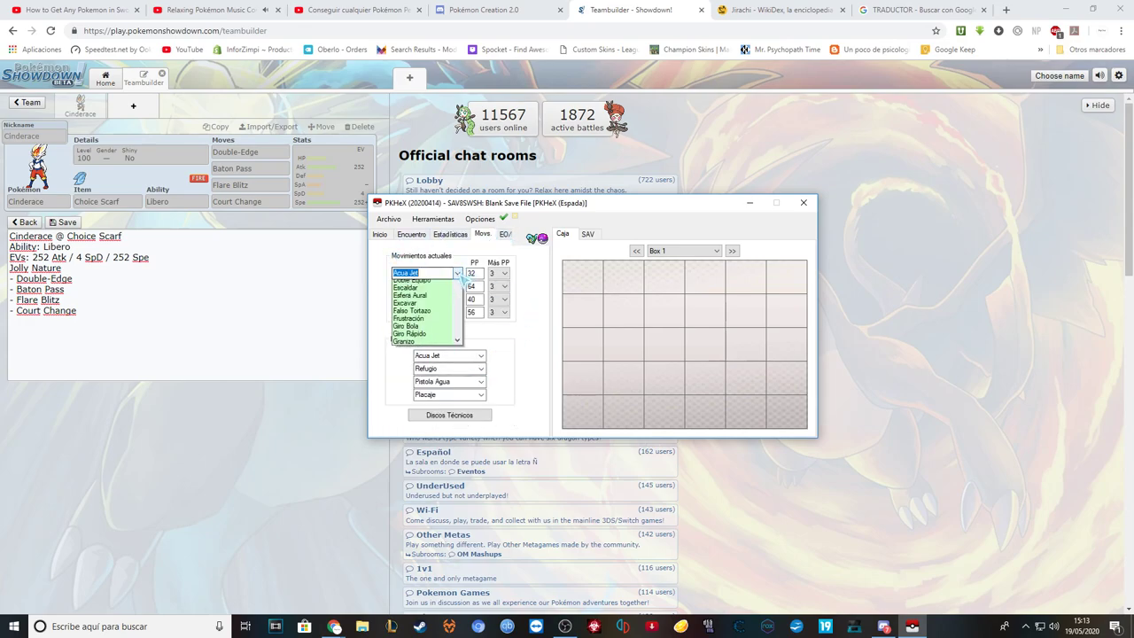
click(551, 312)
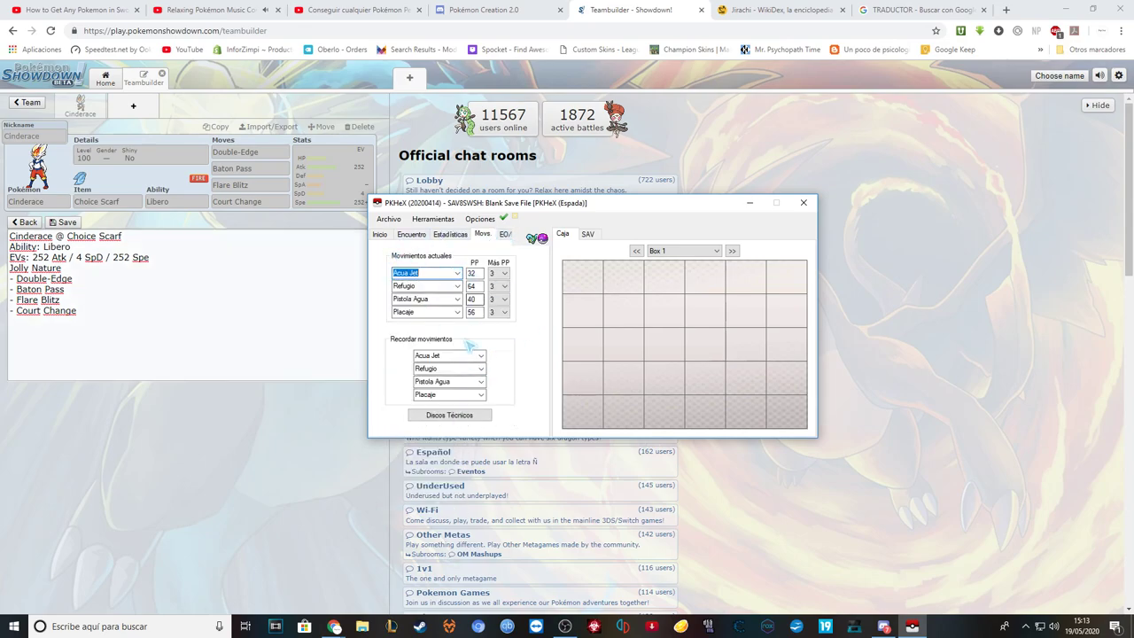
click(469, 415)
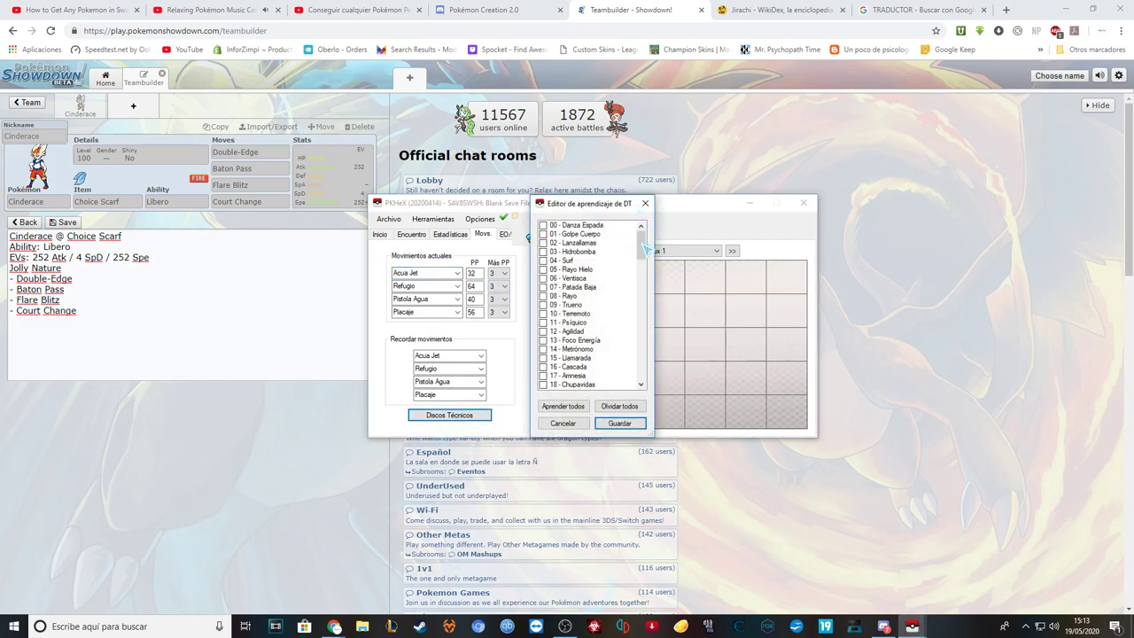
mouse_move(643, 243)
mouse_down()
mouse_move(644, 364)
mouse_move(643, 243)
mouse_up()
click(563, 424)
Step: Review Squirtle's trainer information and general data, and run the legality check
click(505, 234)
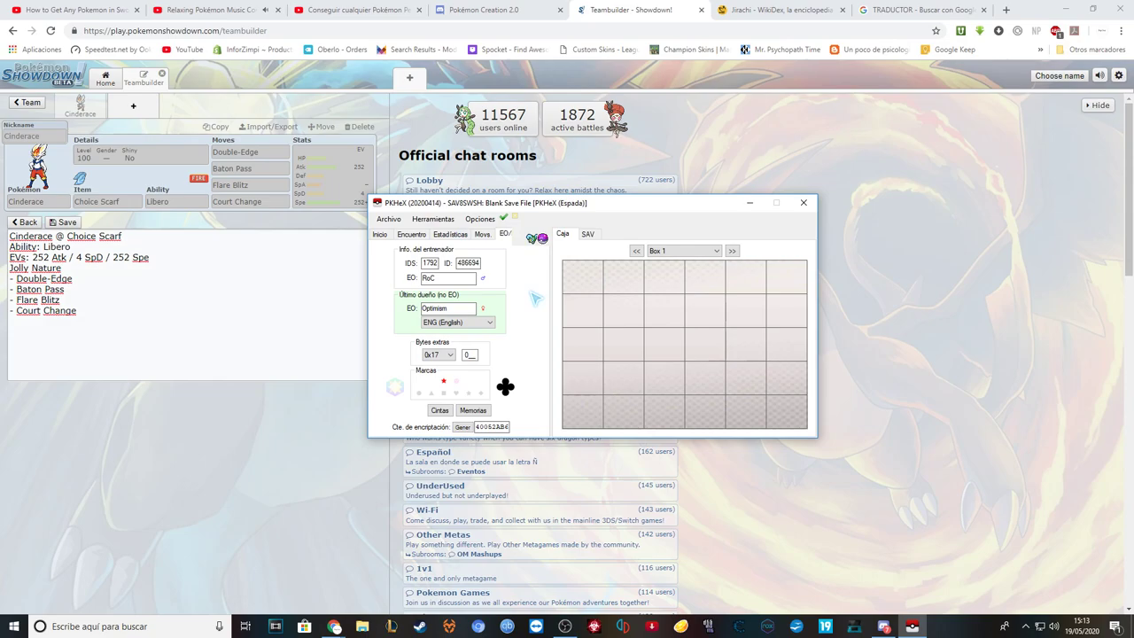
click(380, 234)
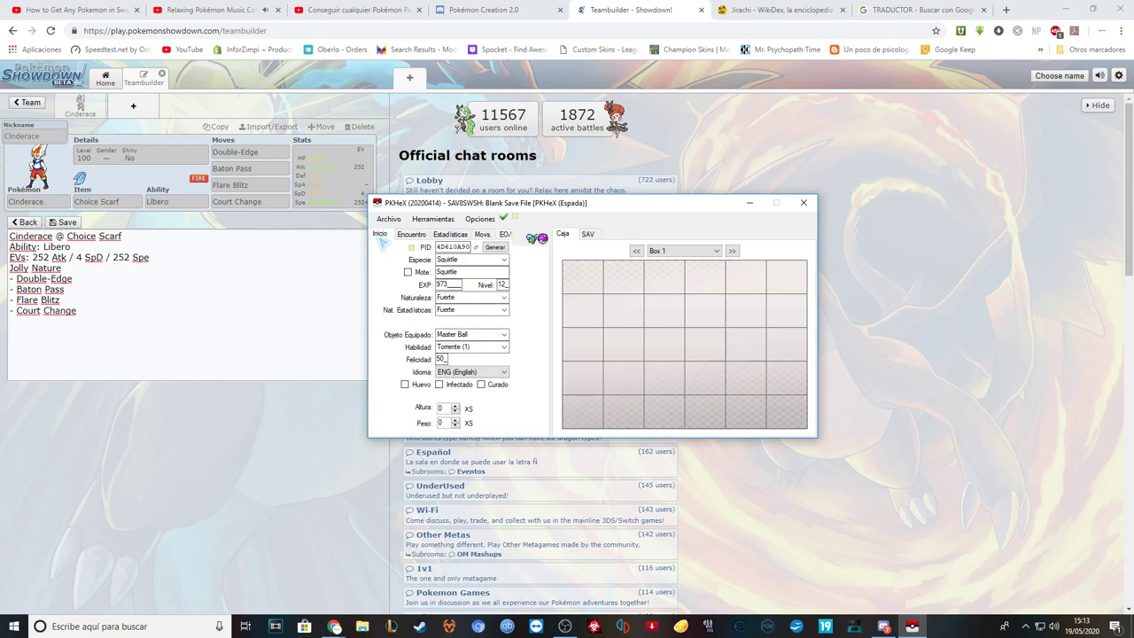
click(504, 218)
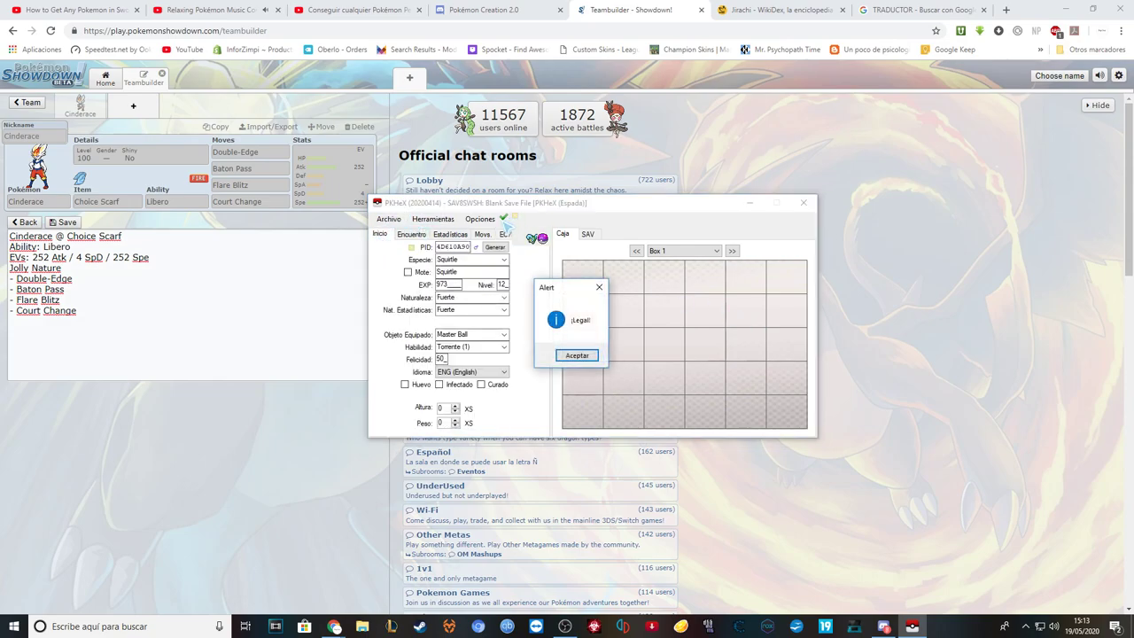
Step: Dismiss the legality result and export Squirtle's set to the clipboard in Showdown format
click(576, 354)
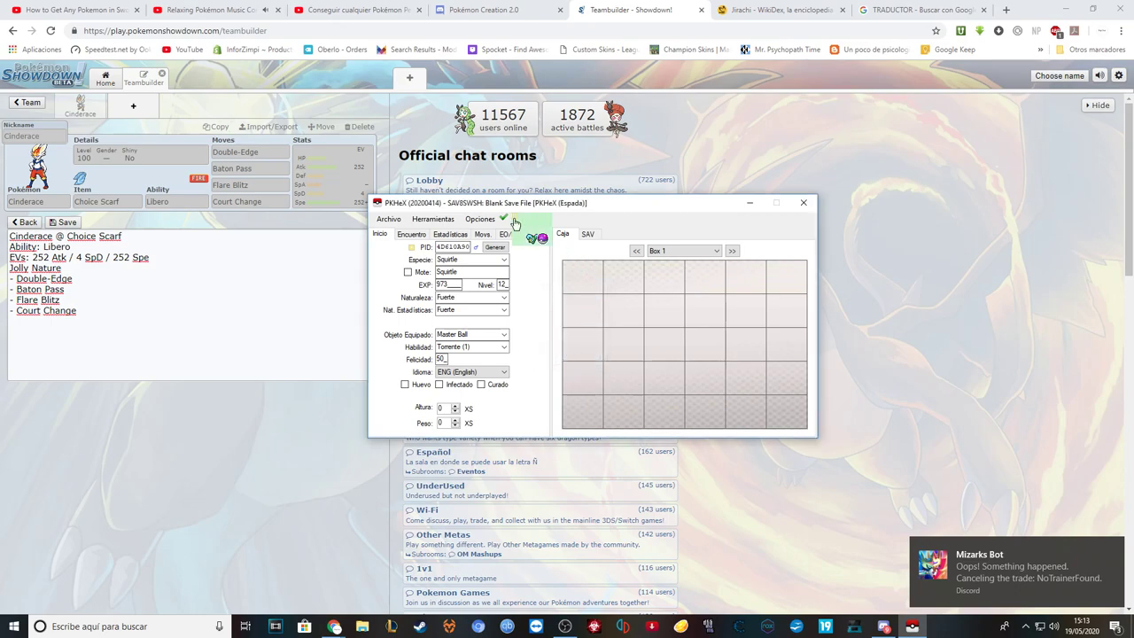
click(388, 219)
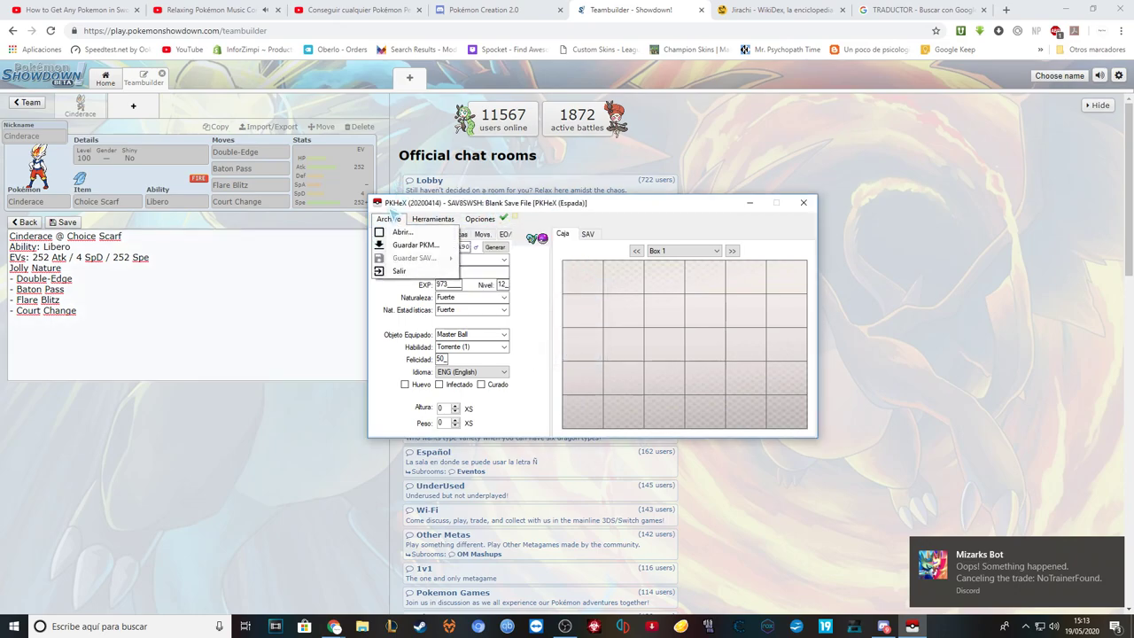
click(480, 219)
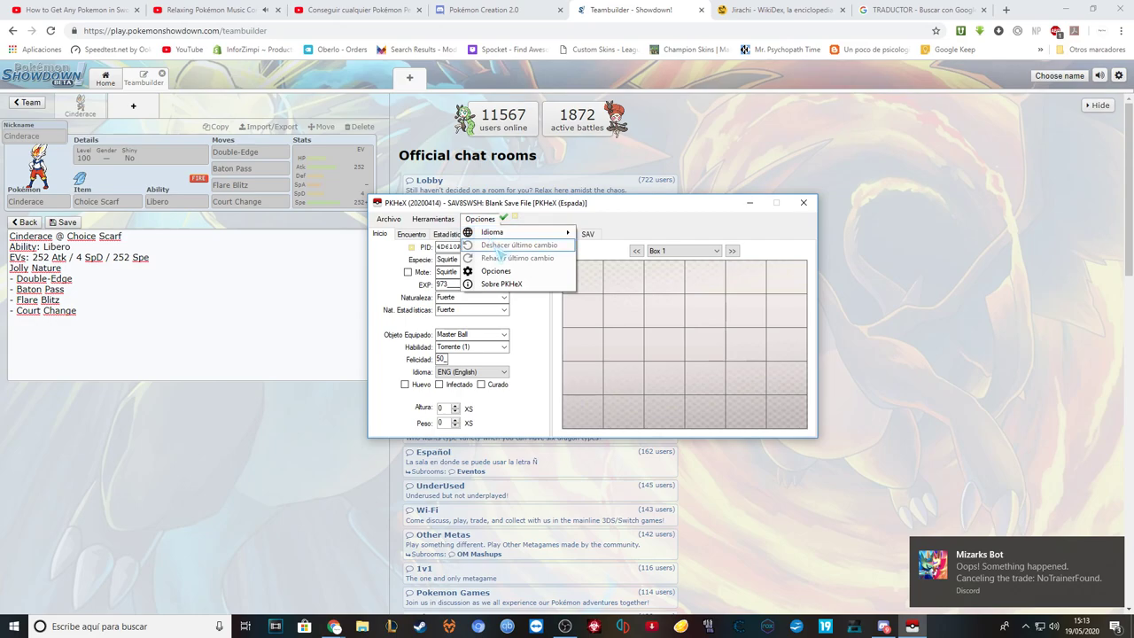
click(433, 219)
mouse_move(475, 234)
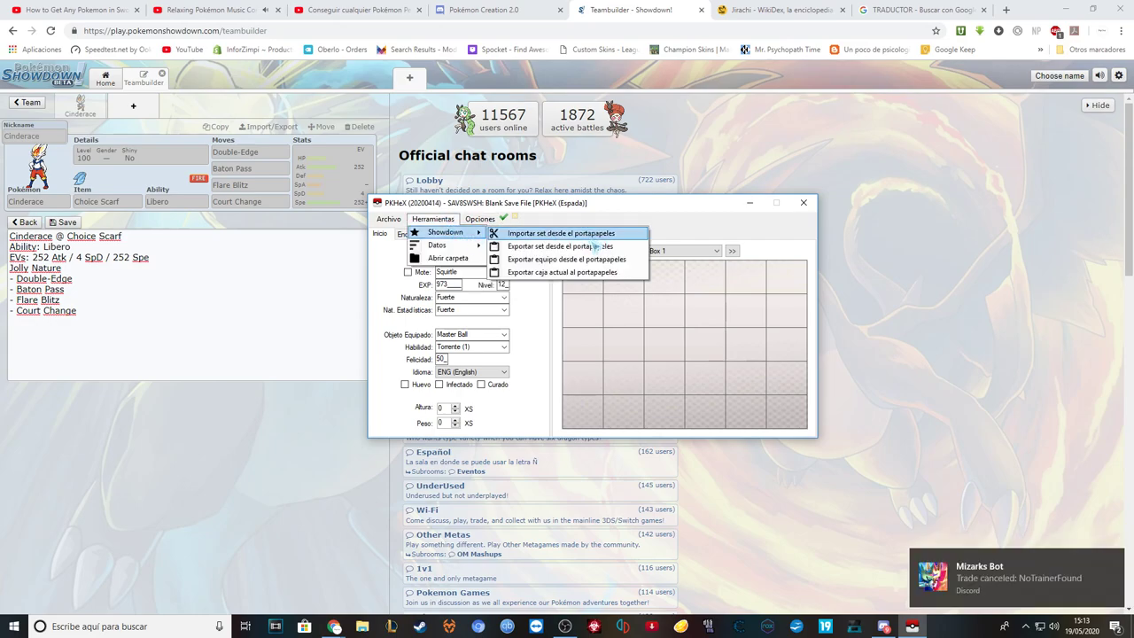
click(545, 245)
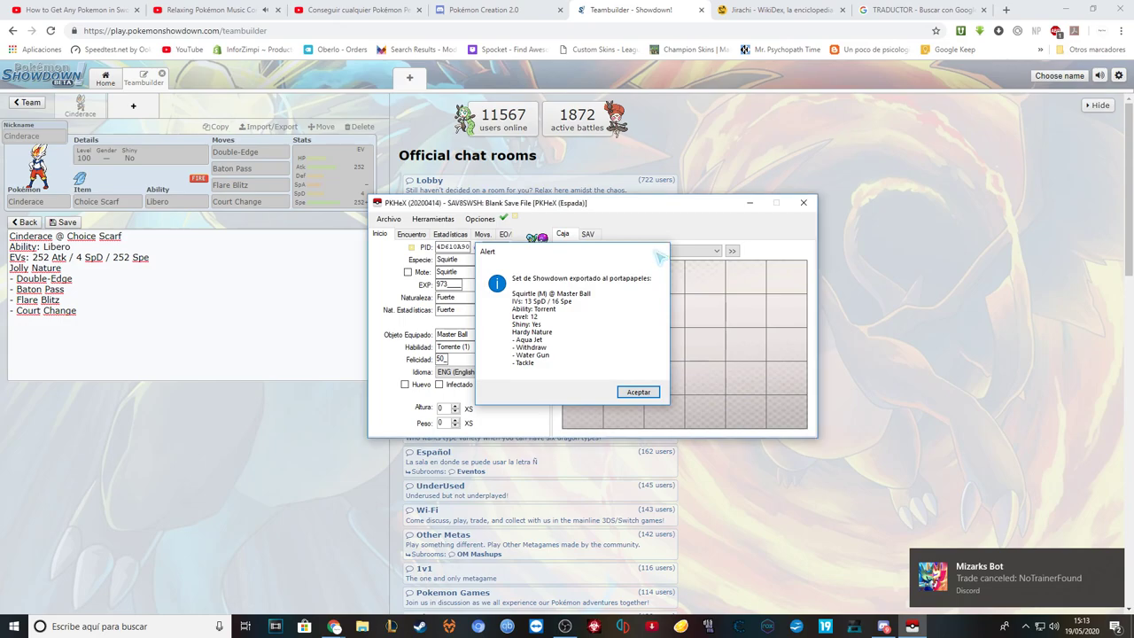
click(660, 254)
Step: Review Squirtle's encounter data and the dialog for saving it as a PKM file, cancelling without saving
click(417, 235)
click(452, 236)
click(427, 238)
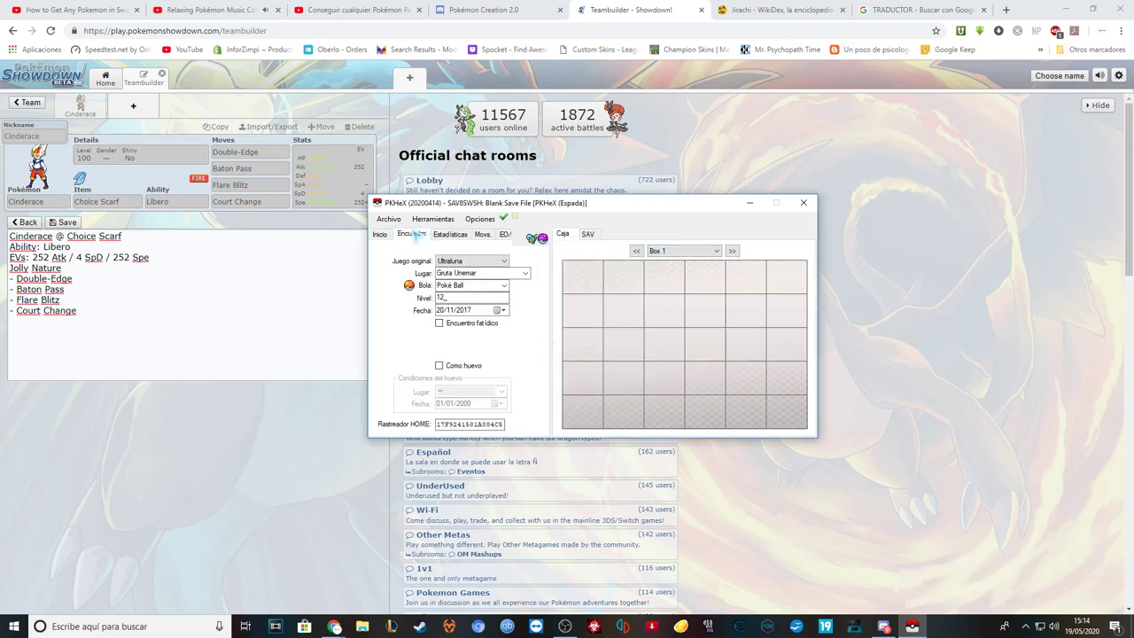
click(388, 219)
click(415, 245)
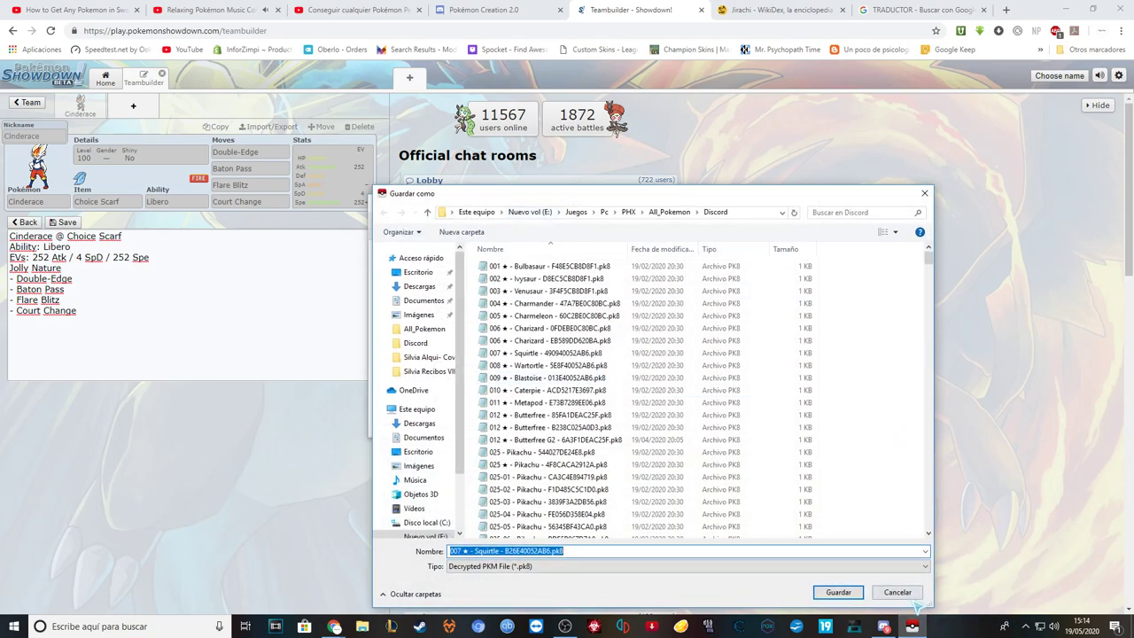
click(895, 592)
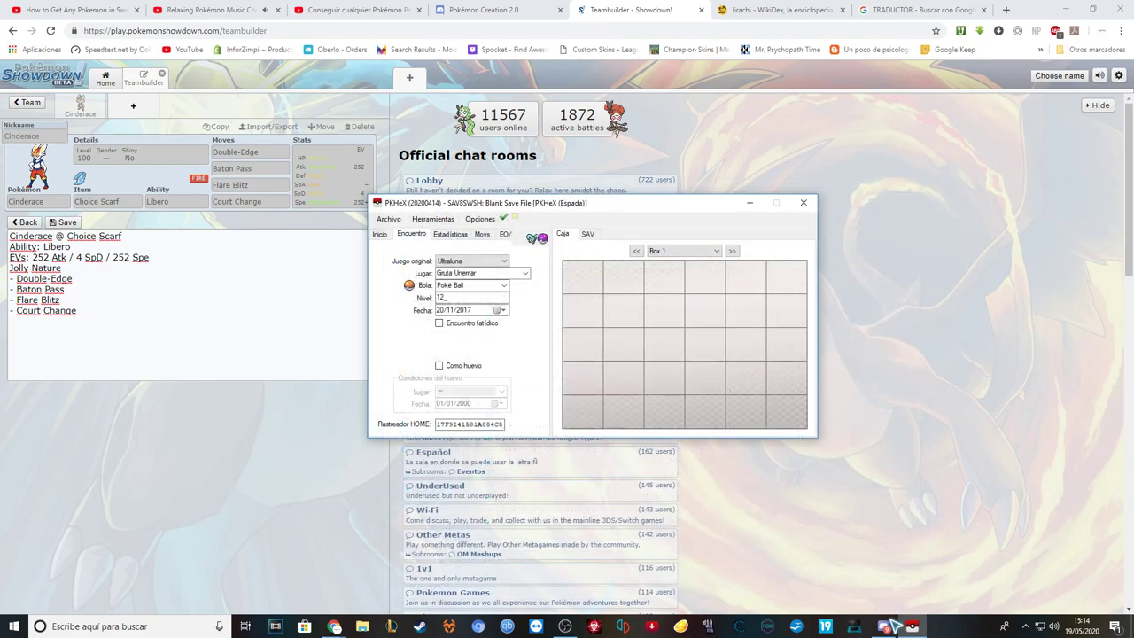
Step: Switch to Discord and upload the file 007 ★ - Squirtle - 490940052AB6.pk8 to the mizark-bot channel with the ?trade command as comment
click(883, 627)
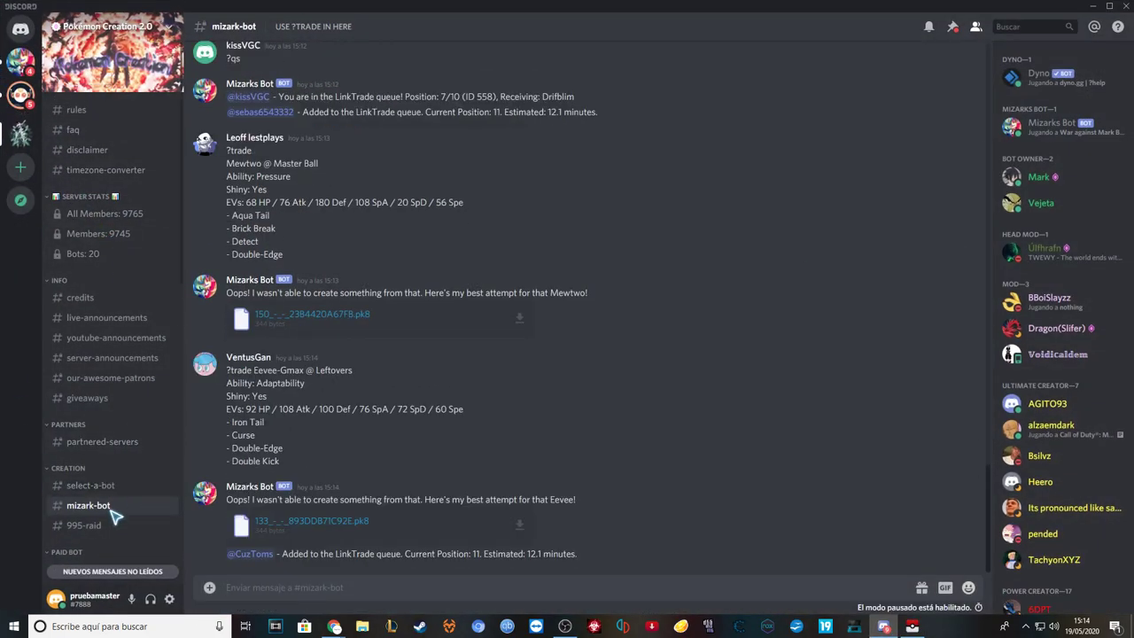
click(210, 588)
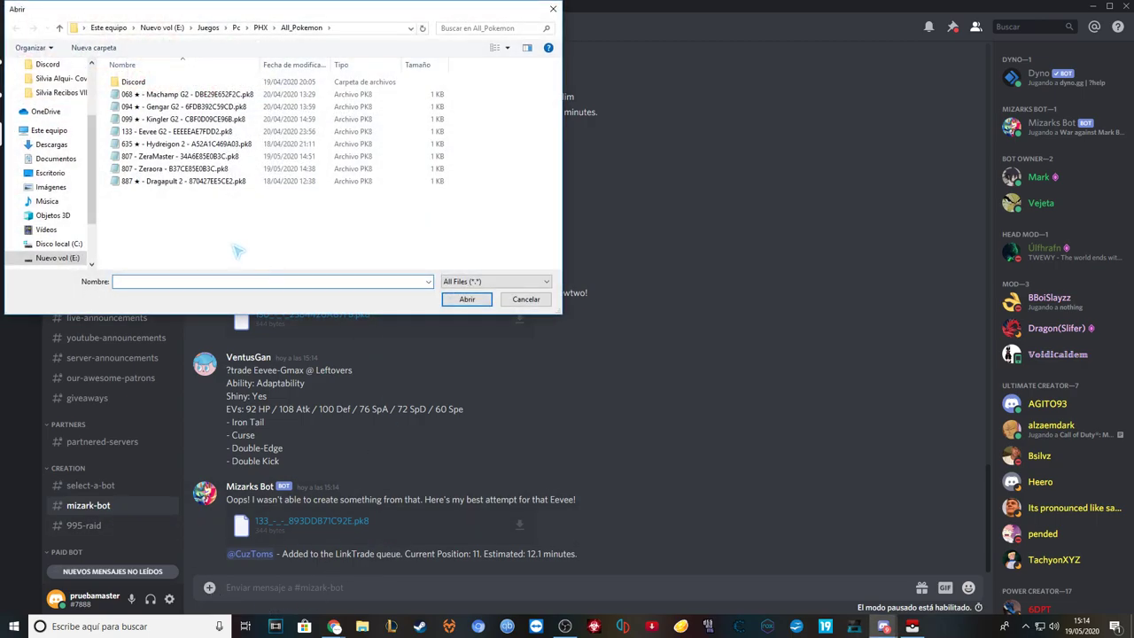
double_click(144, 86)
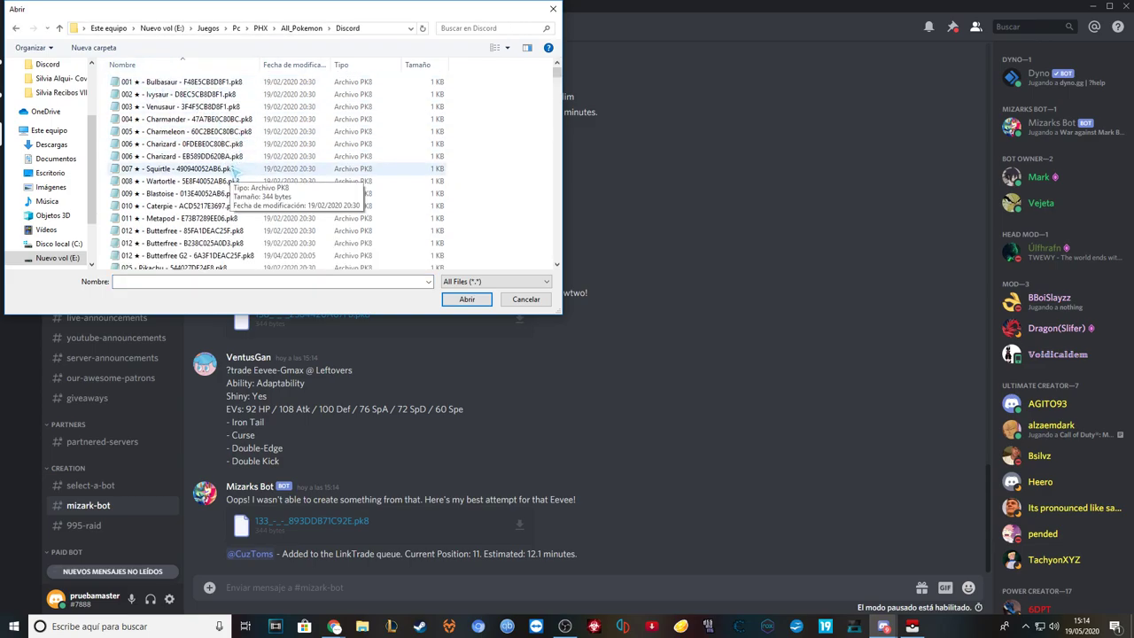
click(235, 170)
click(467, 299)
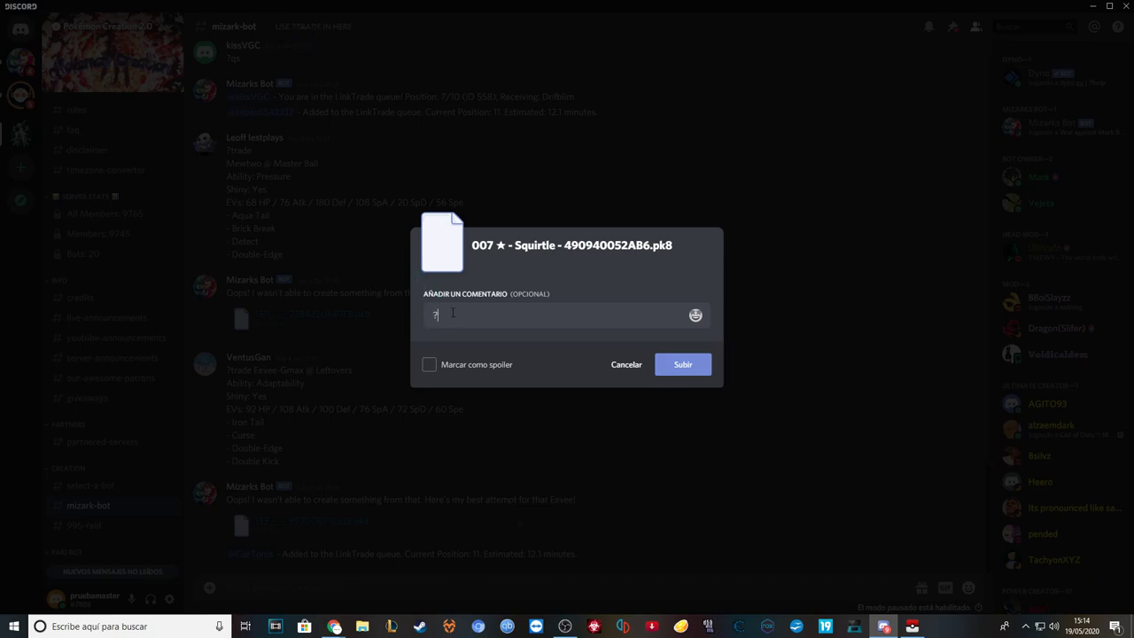
click(696, 371)
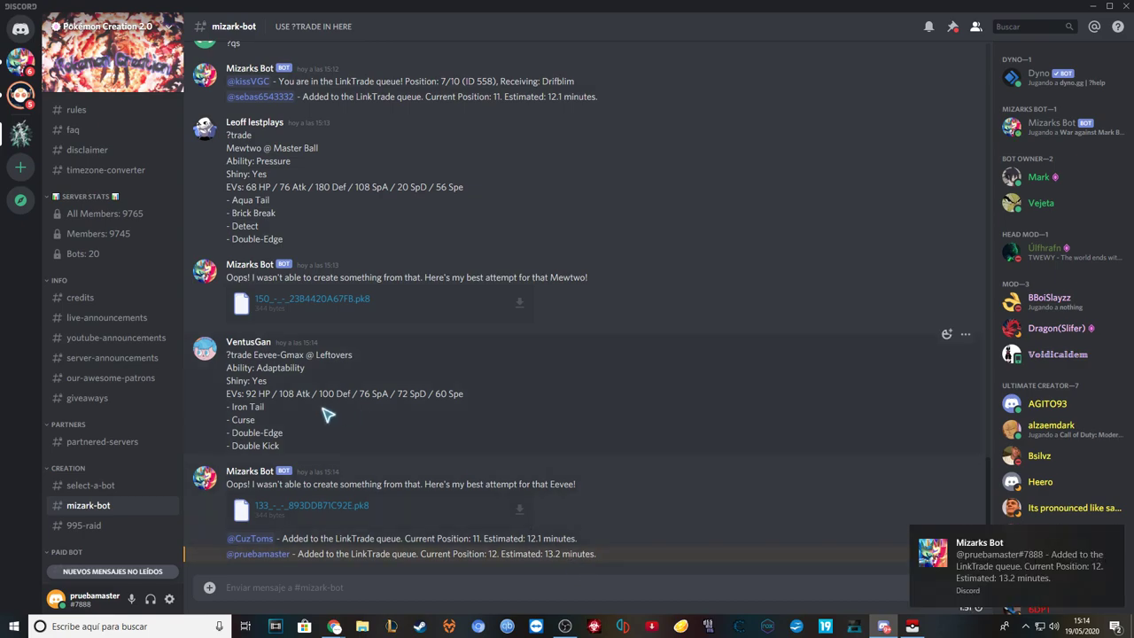
Step: Check the direct messages from Mizarks Bot and YAGPDB.xyz, examining the trade code and the bot's in-game name
click(21, 61)
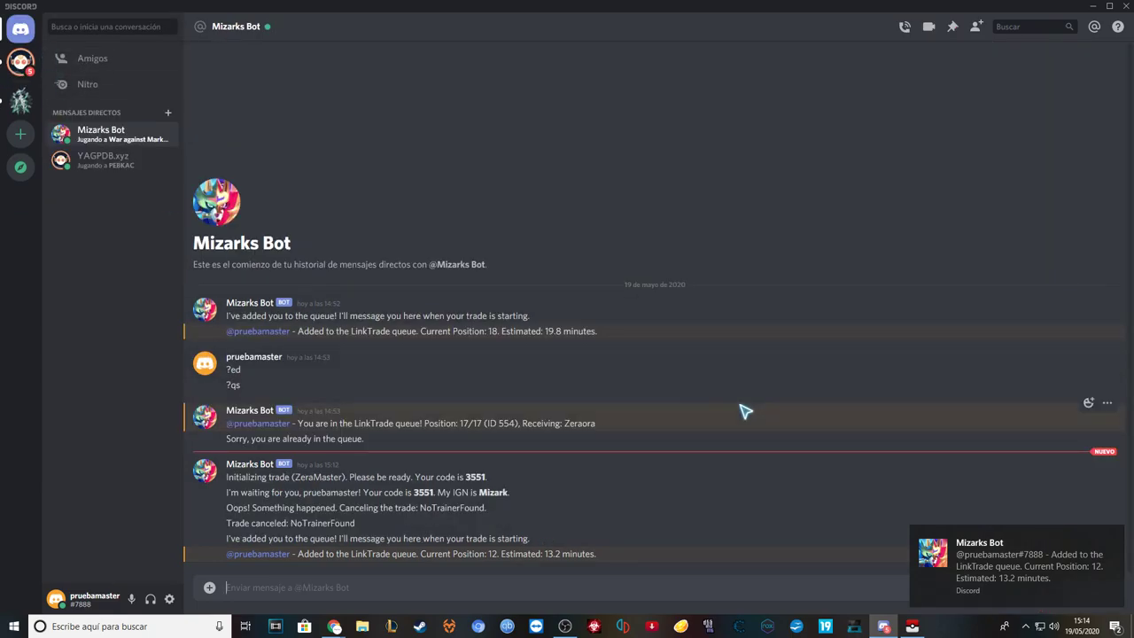
click(20, 61)
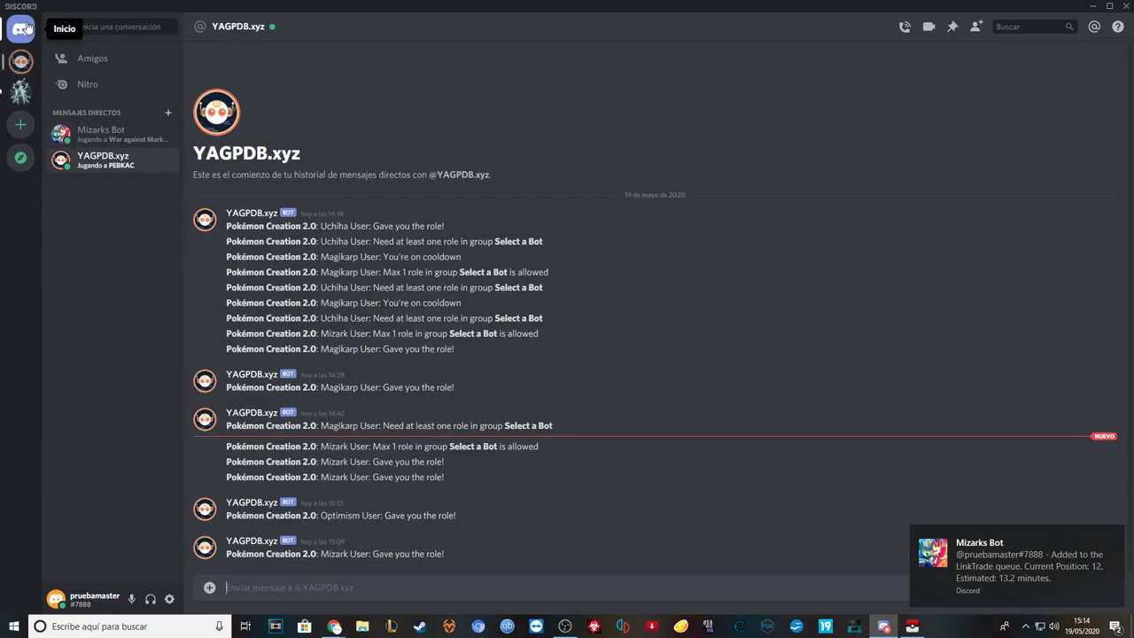
click(97, 134)
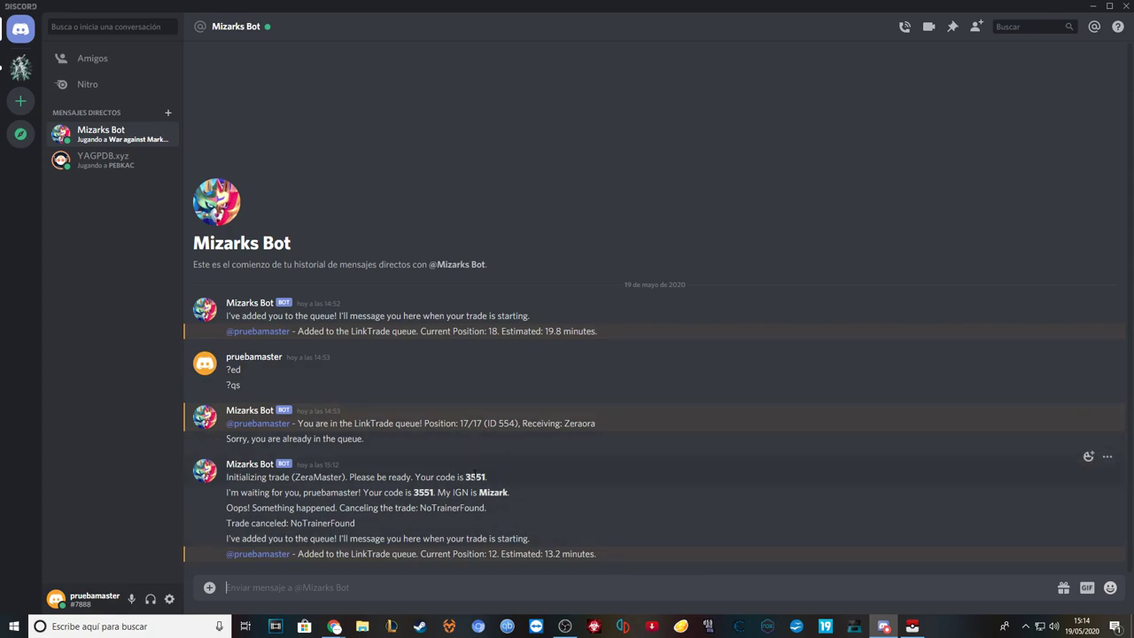
double_click(477, 478)
click(503, 493)
Step: Switch to Chrome, open the YouTube video "How to Get Any Pokemon in Sword and Shield" and seek to about 13:54
mouse_move(345, 630)
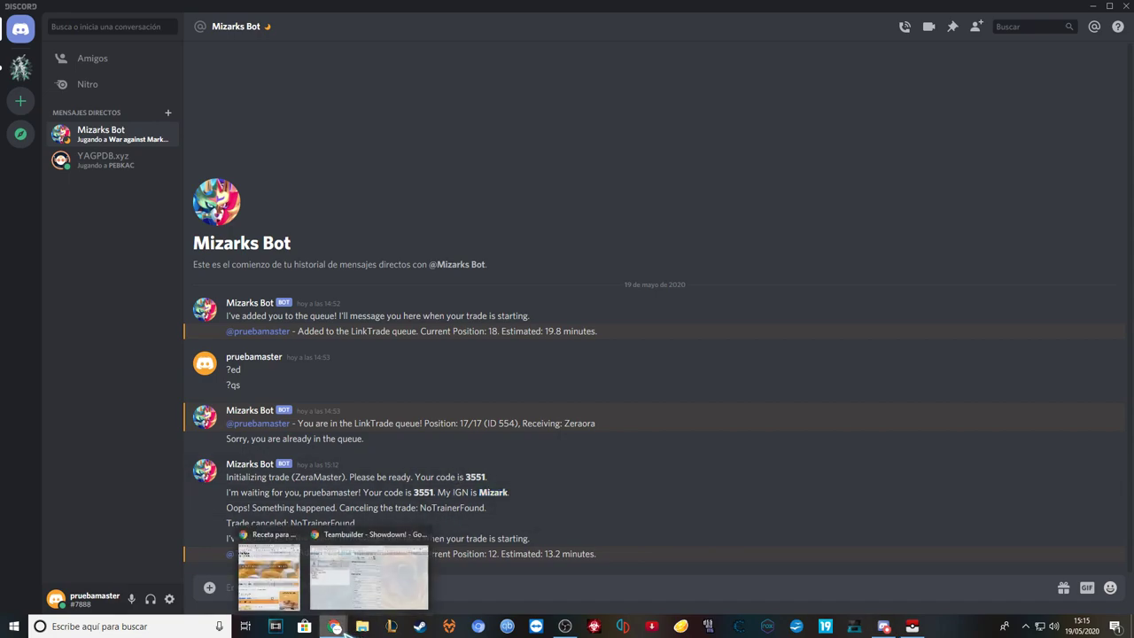
click(362, 578)
click(417, 10)
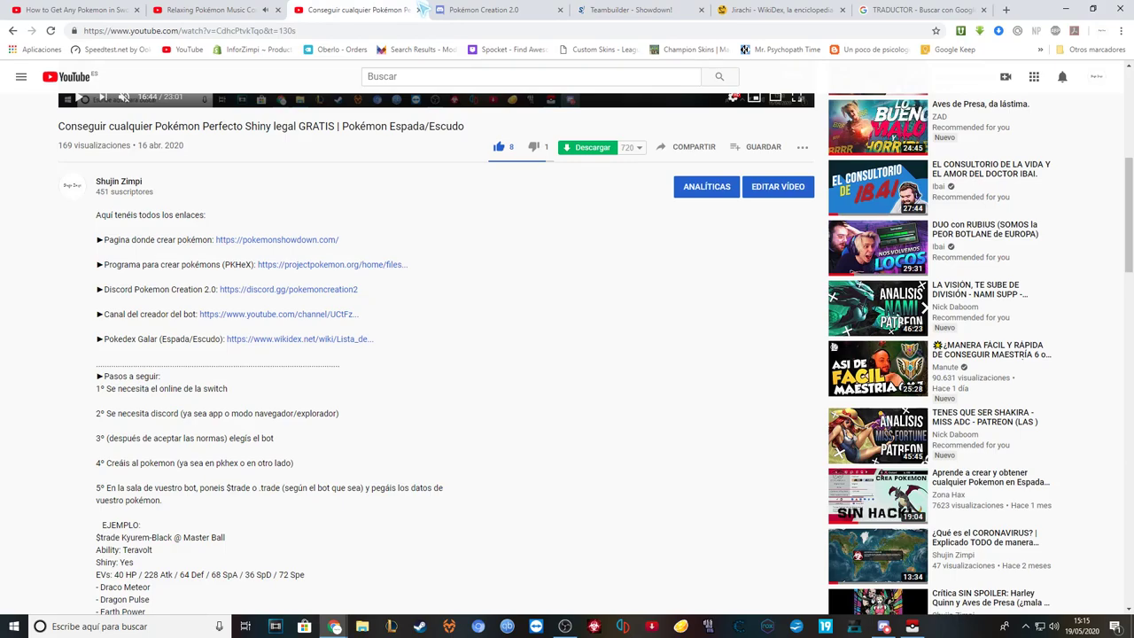
scroll(376, 224, up, 5)
click(208, 9)
click(76, 10)
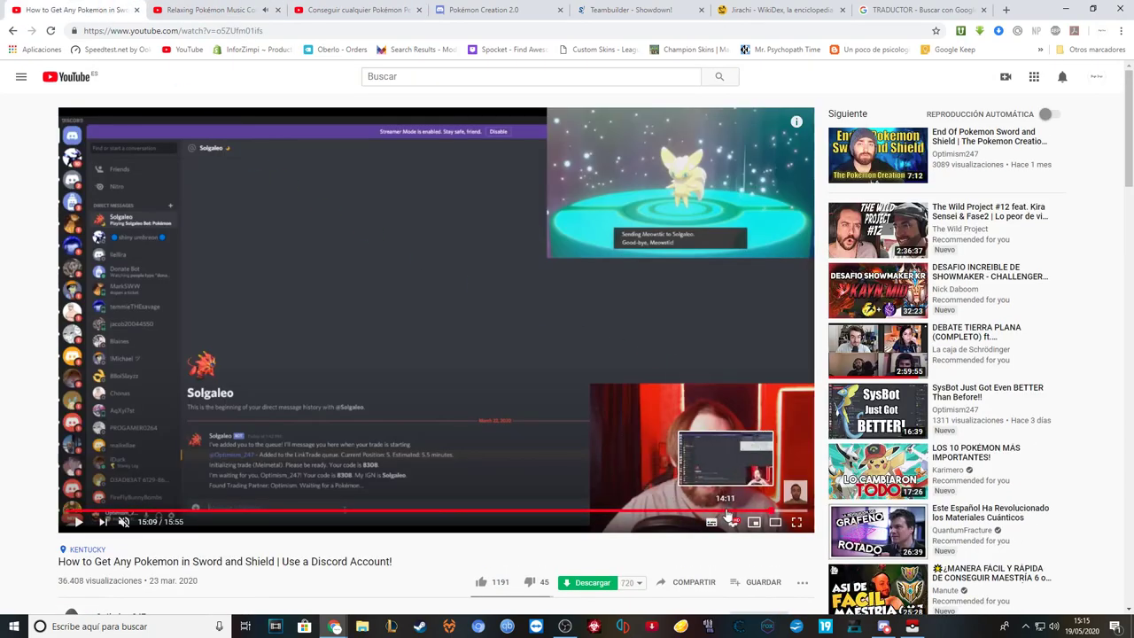
click(725, 510)
drag(719, 514, 713, 514)
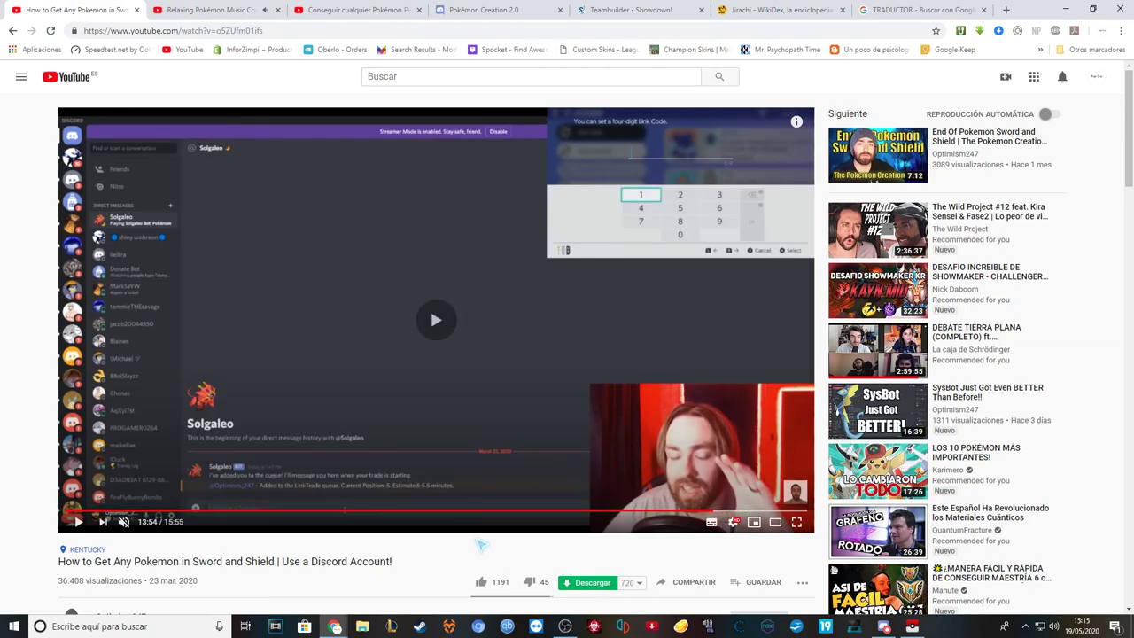
Step: Play the video and skip ahead past the link code entry, pausing at about 14:33
key(space)
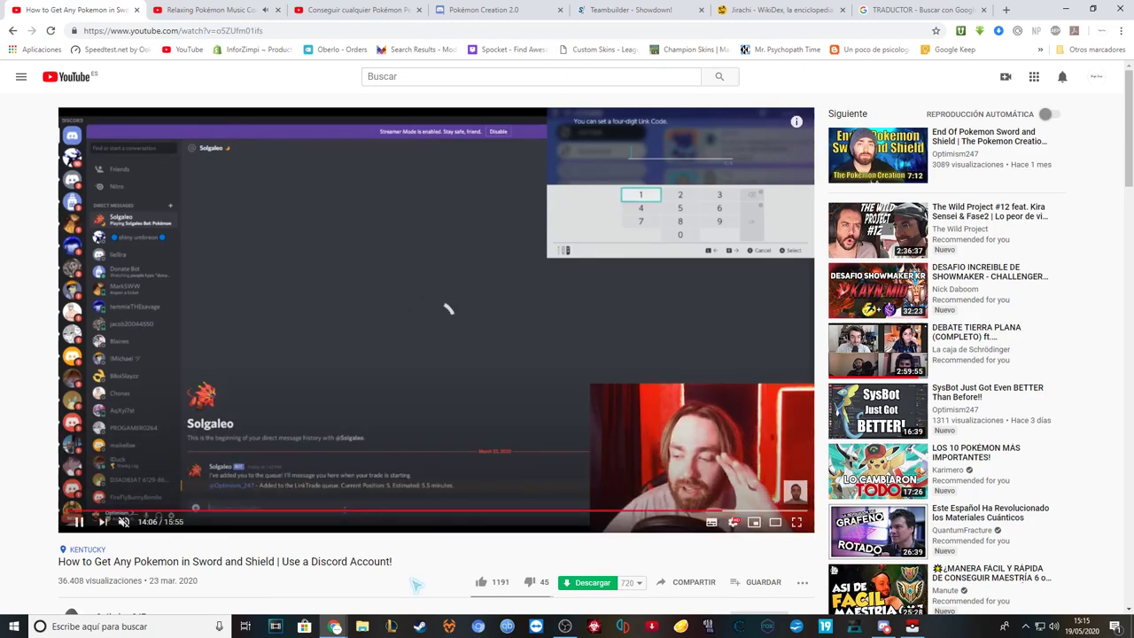
key(Right)
key(Right)
key(Right)
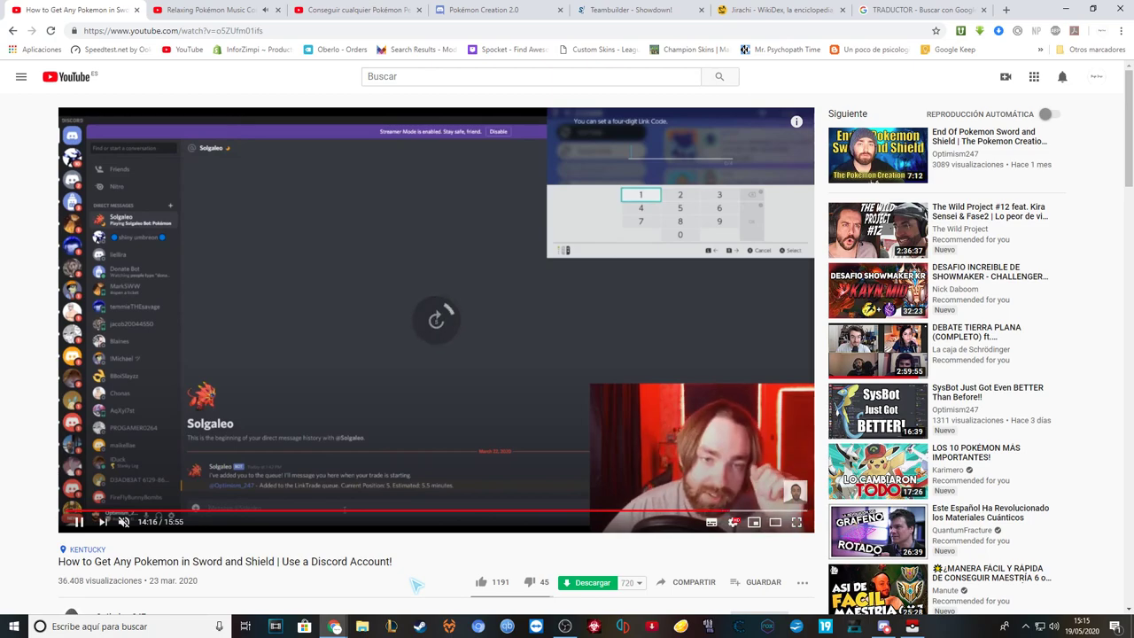
key(Right)
key(Right)
key(Right)
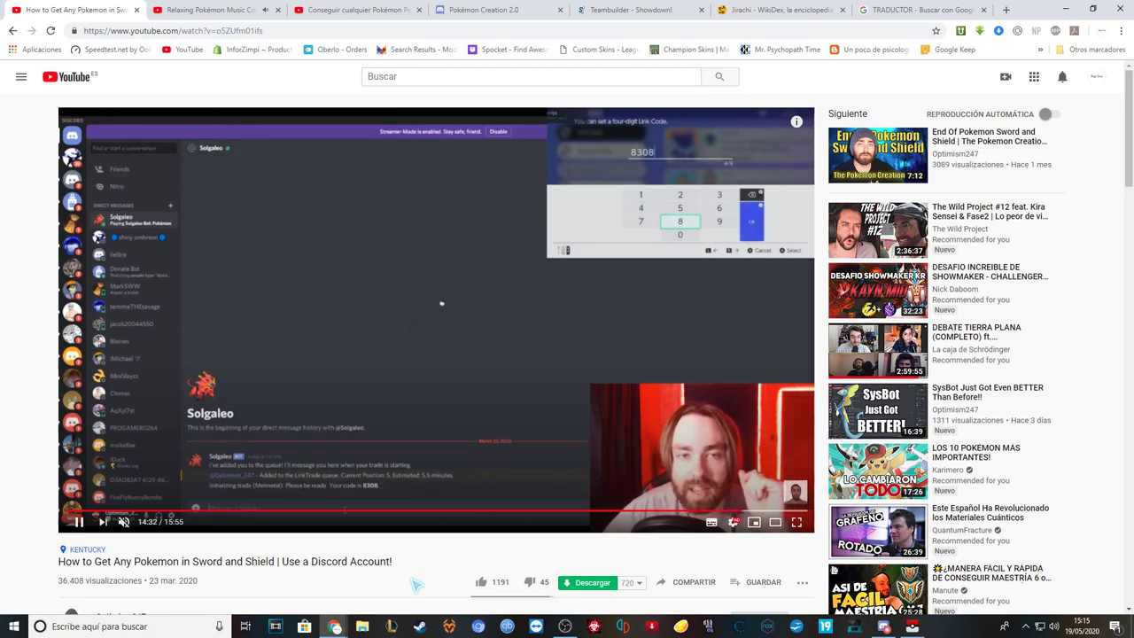
click(502, 468)
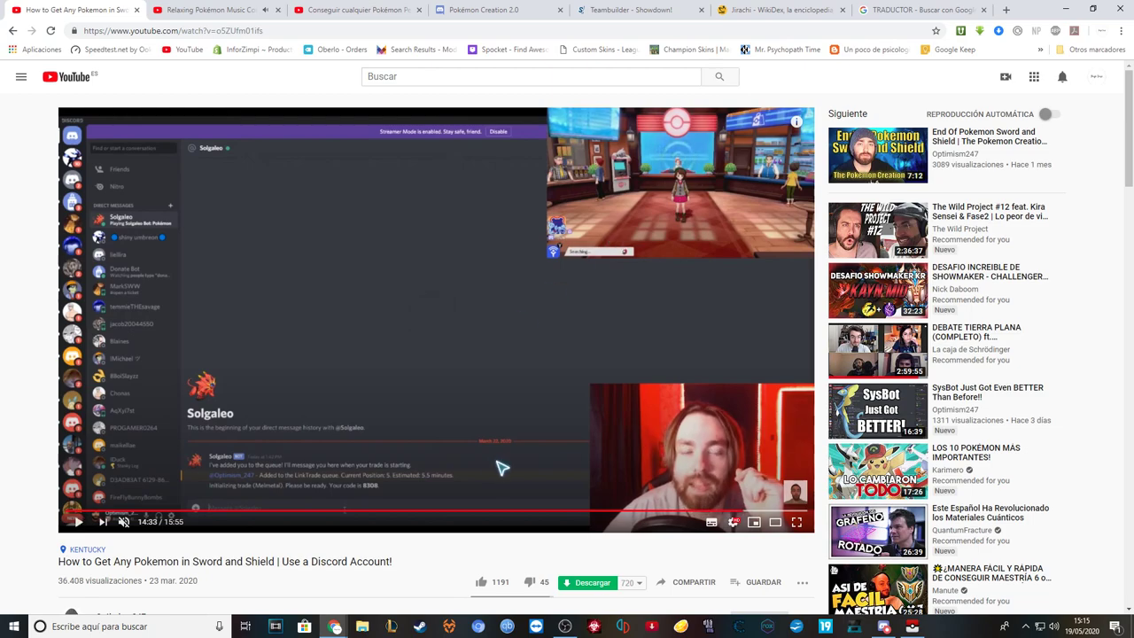
Step: Rewind the video and replay the link code entry, pausing at about 14:27
key(j)
key(k)
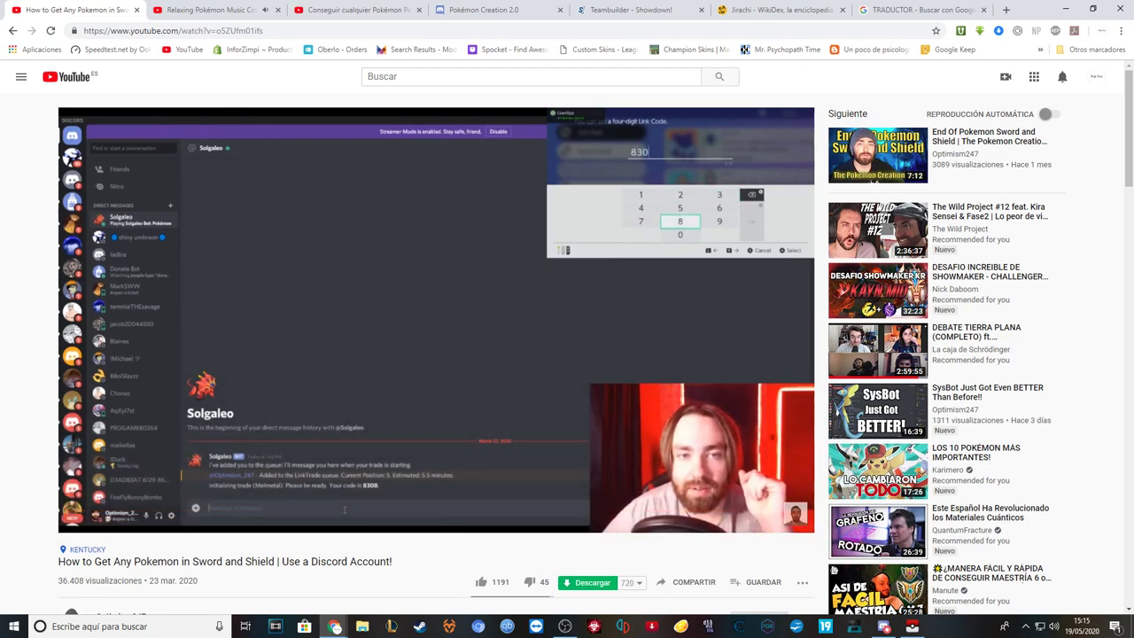
click(501, 468)
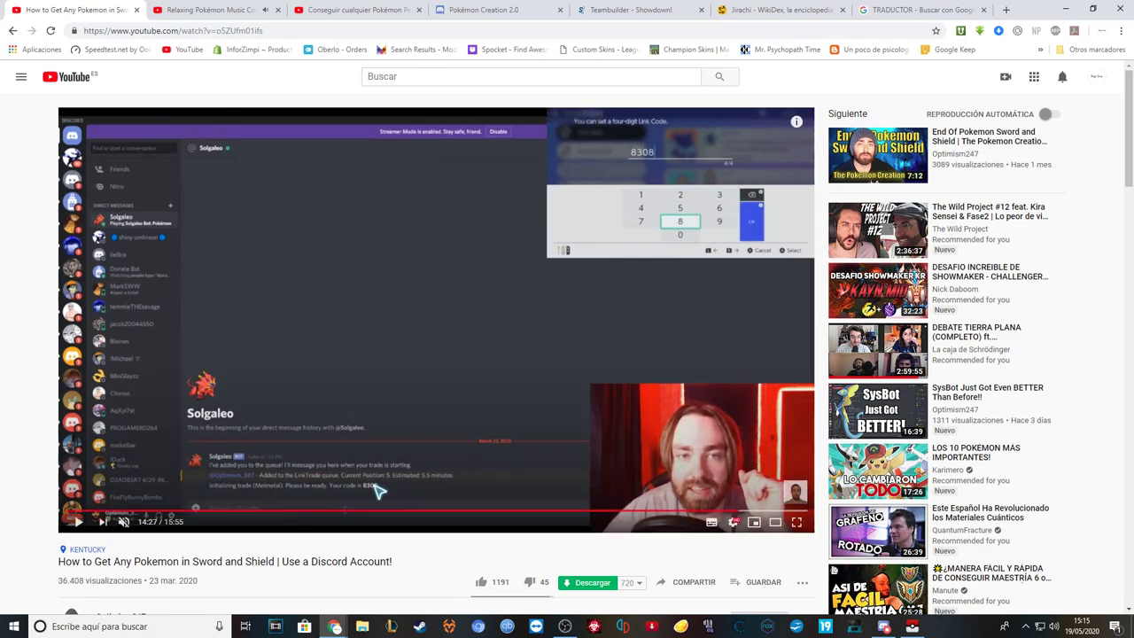